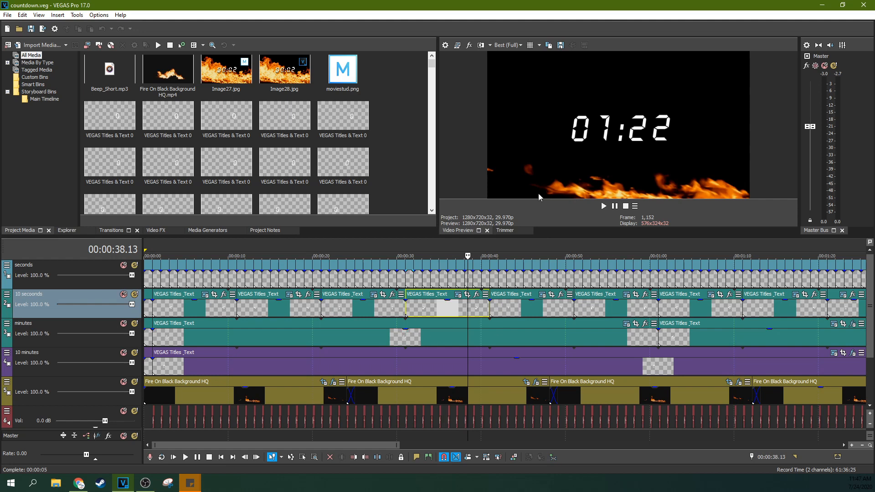
- Play a few seconds of the finished countdown project in the preview, starting around 38 seconds
left_click(604, 206)
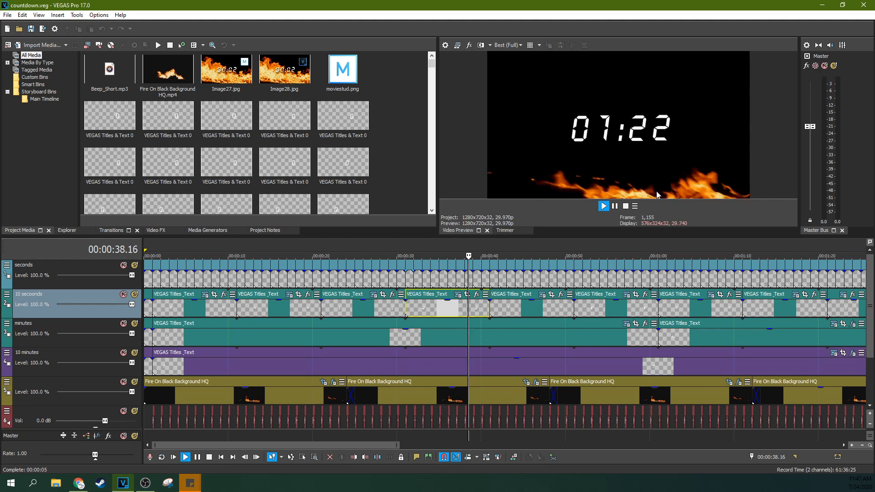
left_click(615, 206)
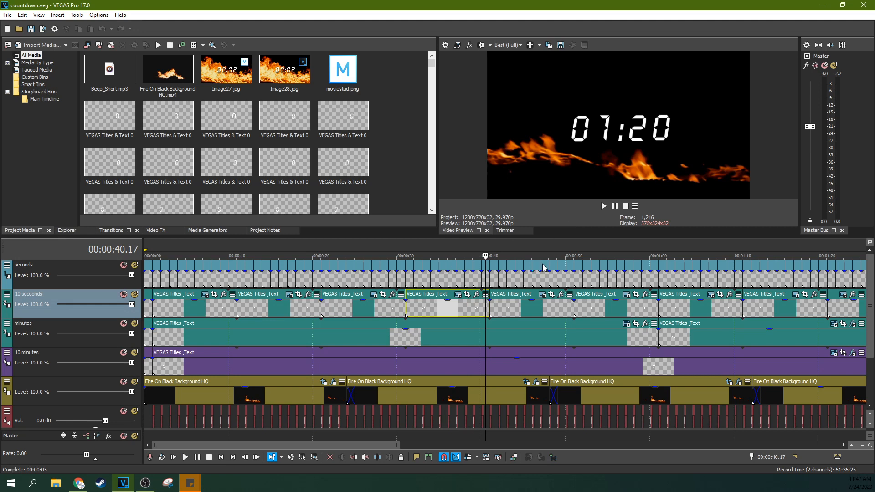
scroll(480, 322, "down", 3)
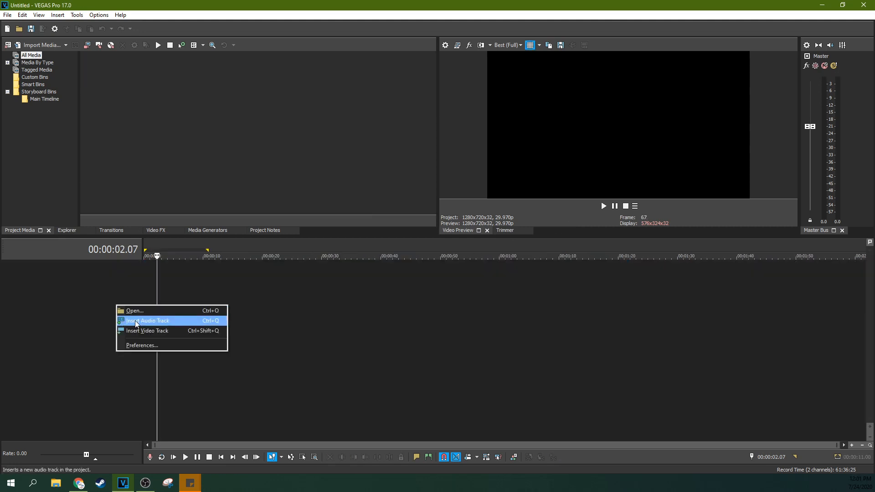
- Insert one audio track and four video tracks into the empty project
left_click(134, 318)
right_click(127, 321)
left_click(150, 346)
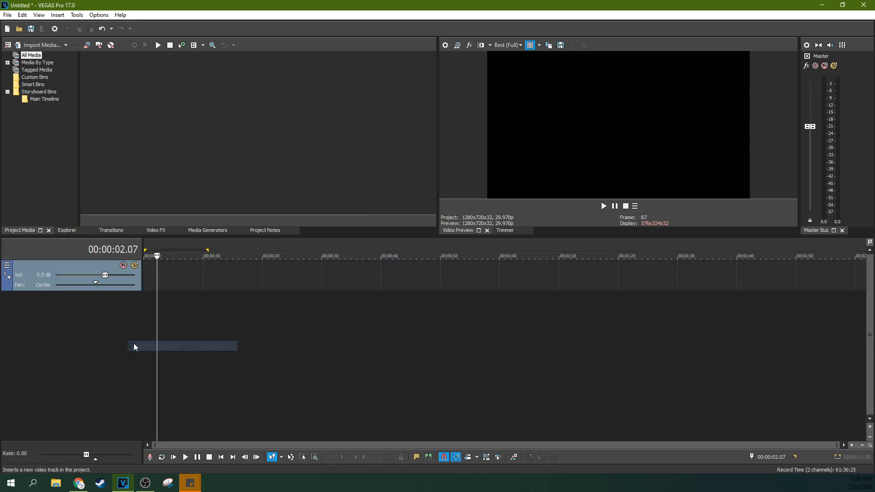
right_click(112, 315)
left_click(104, 347)
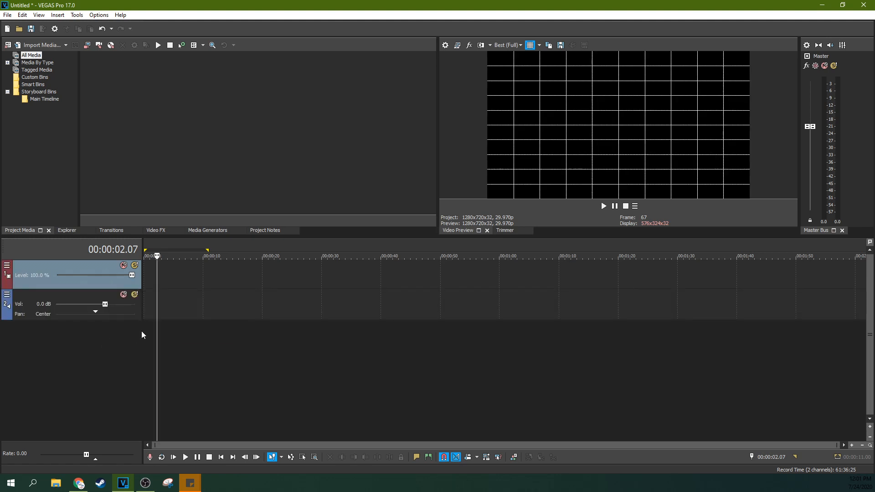
key("ctrl+shift+q")
key("ctrl+shift+q")
key("ctrl+shift+q")
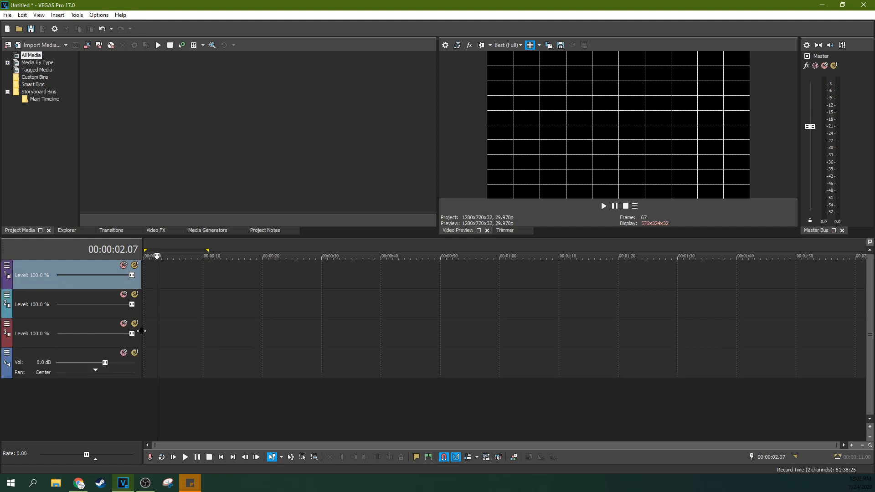
- Name the four video tracks, in order from the first, seconds, 10 seconds, colon and minutes
double_click(37, 267)
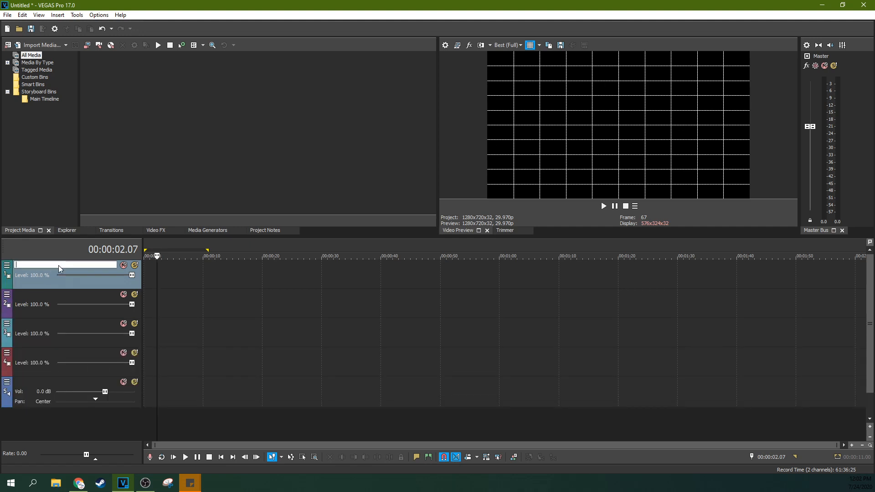
type("se")
double_click(28, 297)
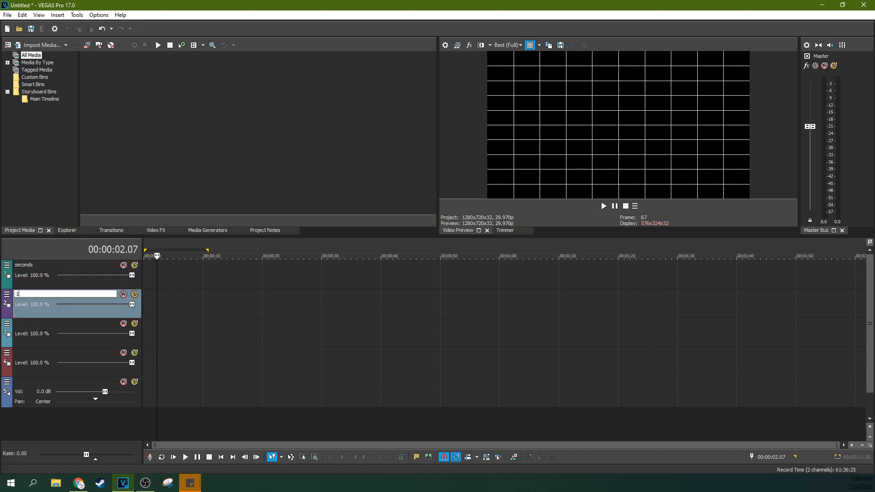
left_click(42, 332)
double_click(34, 328)
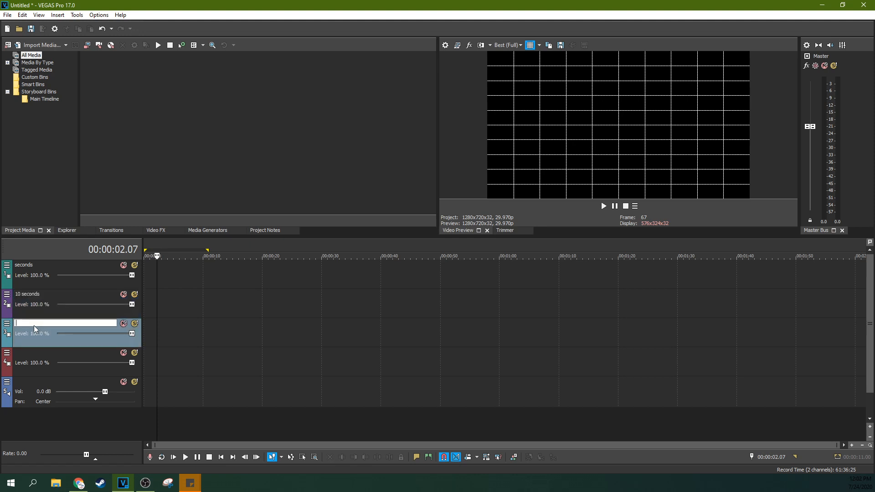
type("colon")
double_click(24, 355)
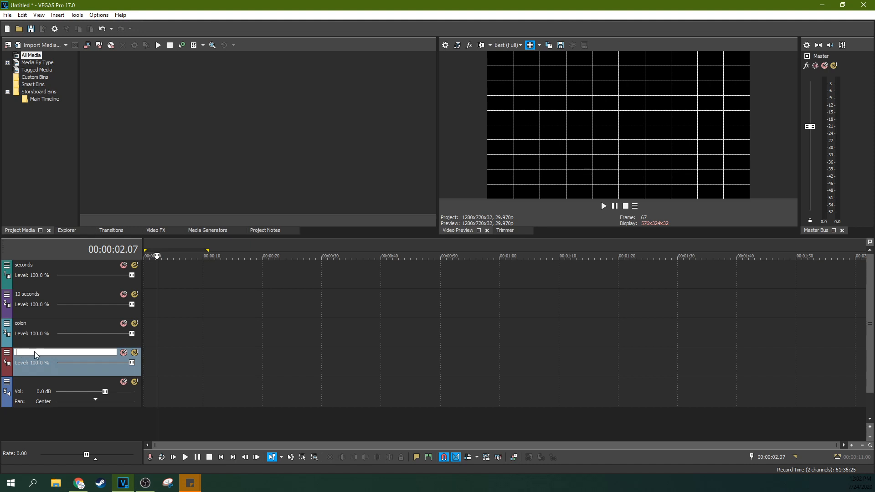
type("minutes")
key("Return")
- Insert a fifth video track directly below the minutes track and name it 10 minutes
right_click(46, 366)
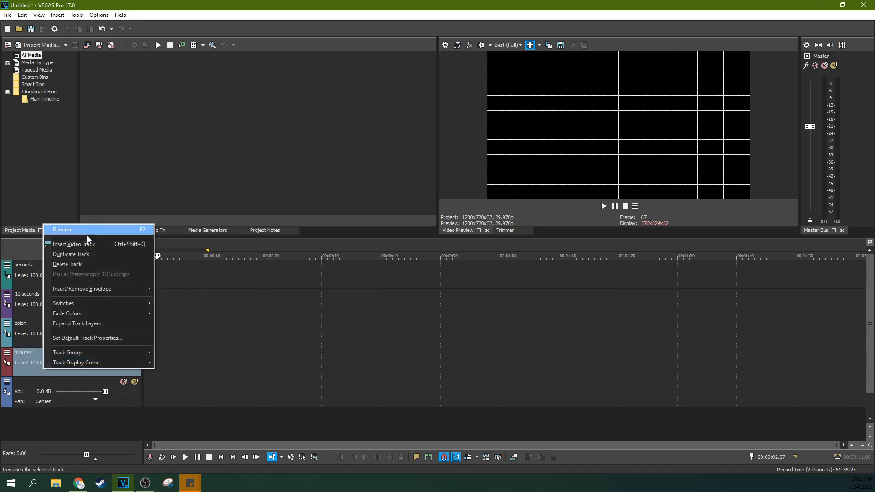
left_click(88, 245)
left_click_drag(45, 383, 44, 373)
left_click(38, 387)
double_click(23, 386)
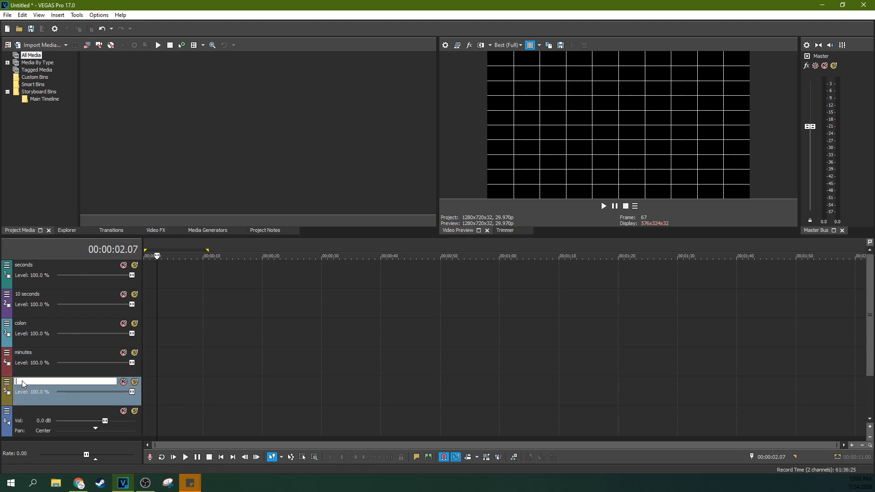
type("10 mn")
left_click(184, 353)
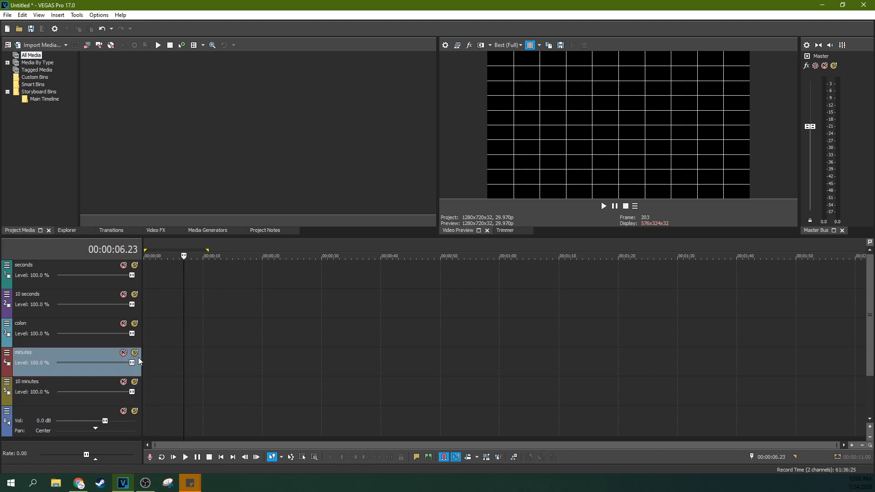
left_click(169, 342)
scroll(169, 342, "up", 3)
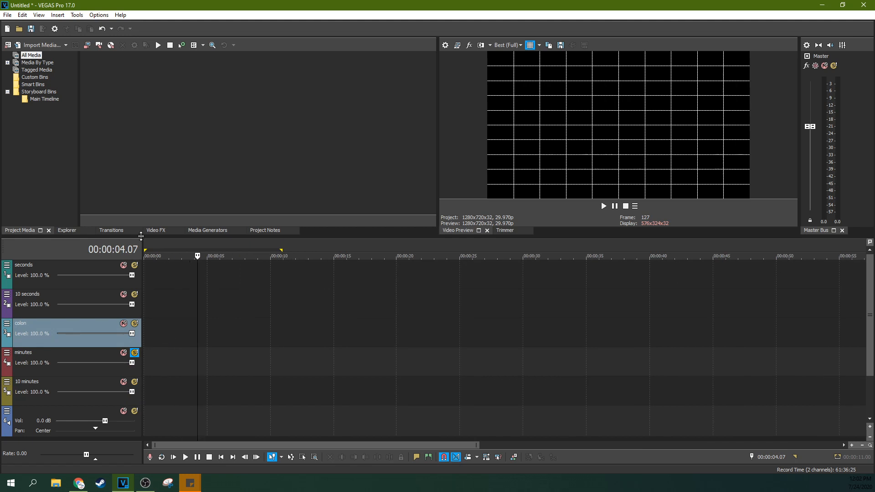
- Insert another video track and place it below the 10 minutes track, above the audio track
left_click(213, 230)
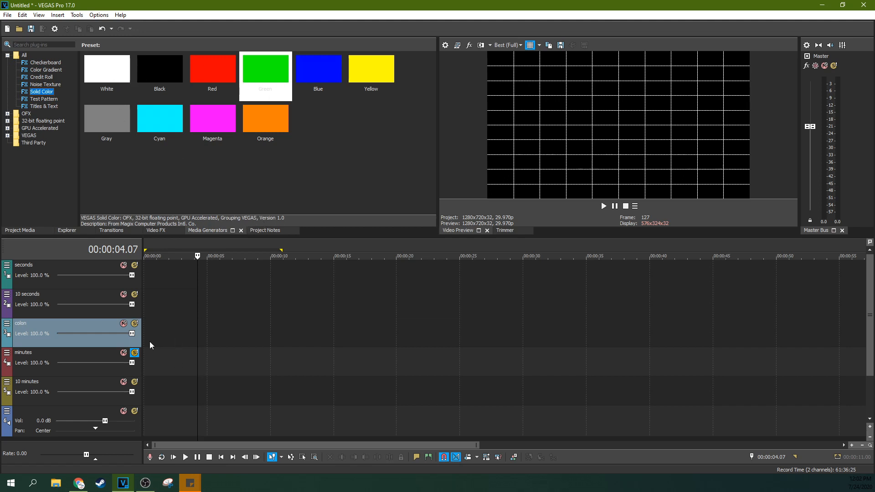
left_click(92, 354)
right_click(91, 355)
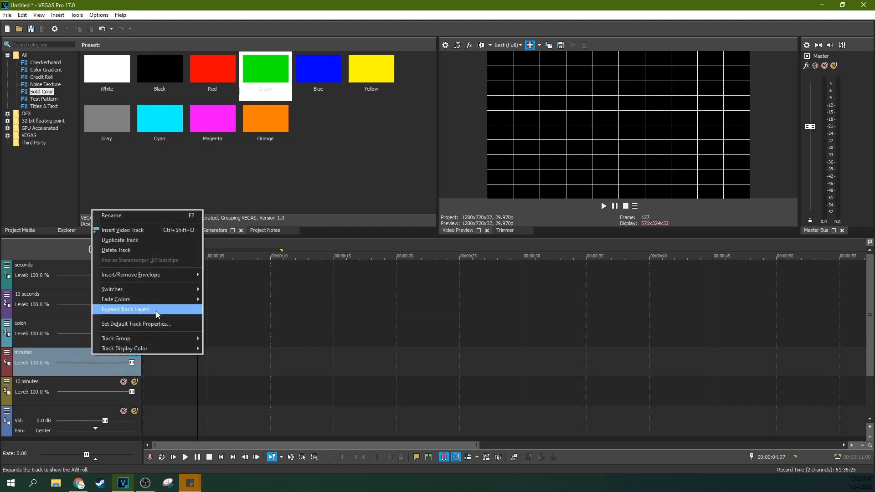
left_click(145, 240)
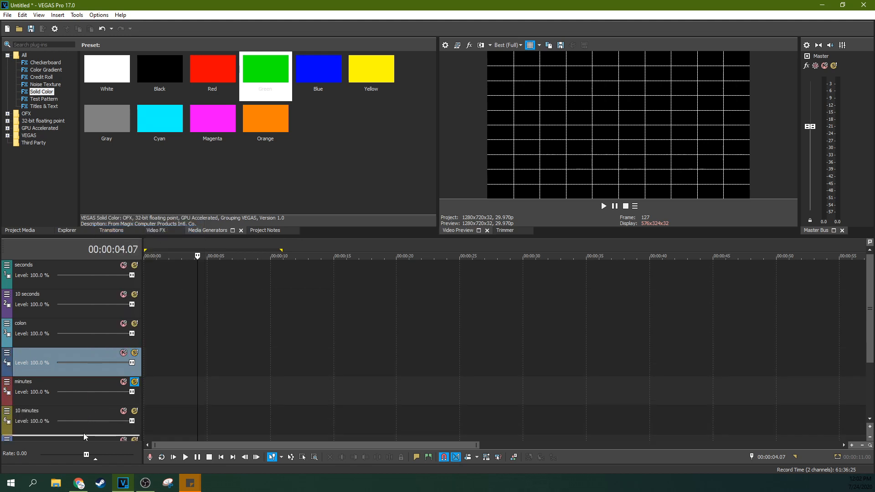
left_click_drag(83, 437, 84, 437)
- Add a green Solid Color event at the start of the new video track, keeping its default settings
left_click(164, 383)
left_click_drag(279, 71, 139, 426)
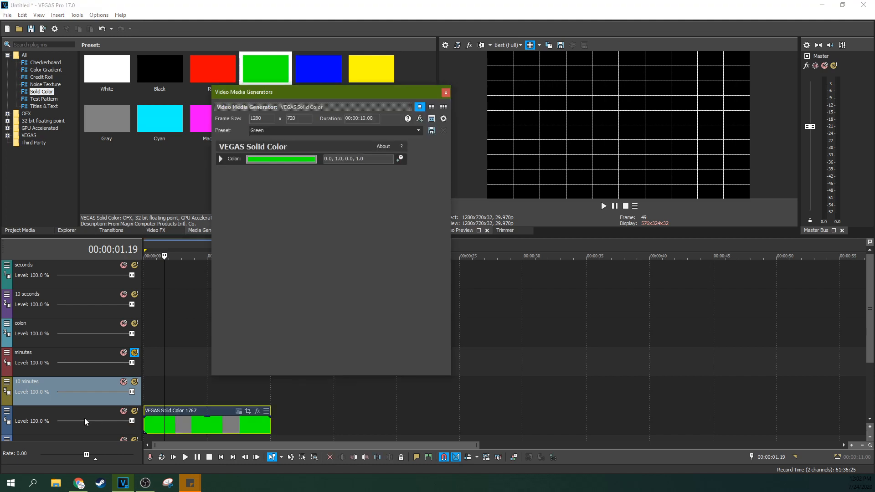
left_click(447, 93)
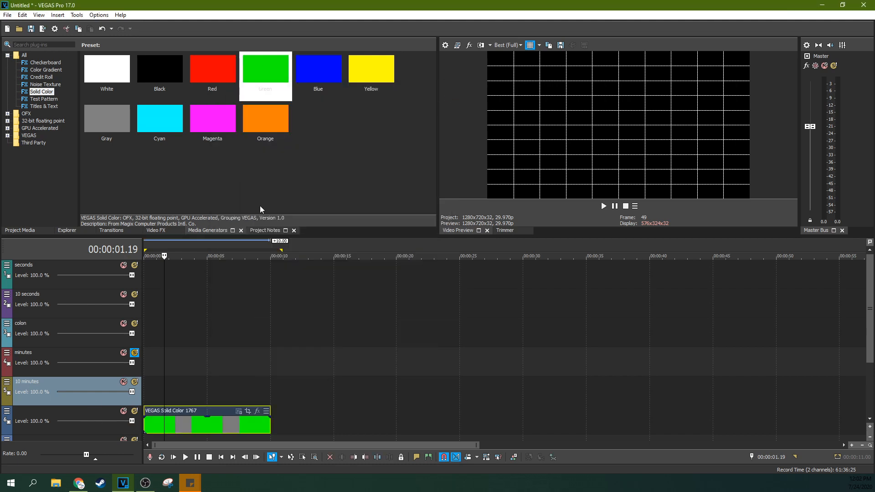
- Name the track holding the green event background
double_click(18, 412)
type("background")
key("Return")
left_click(187, 387)
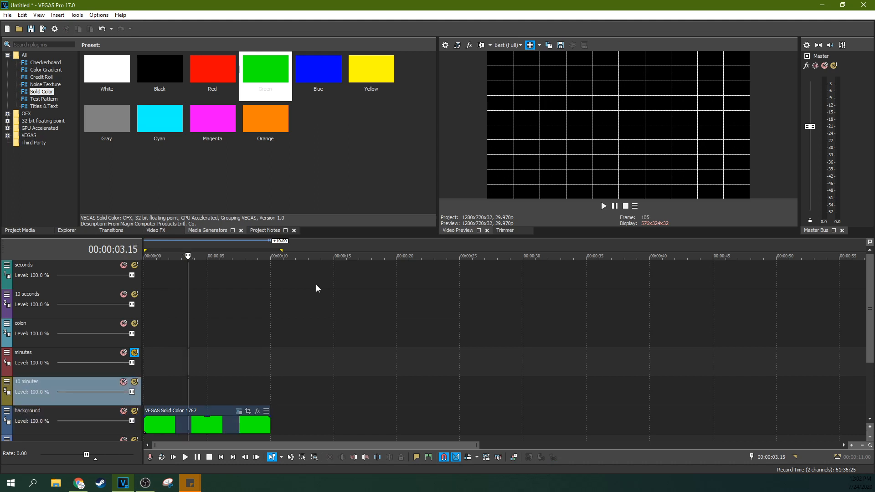
left_click(157, 371)
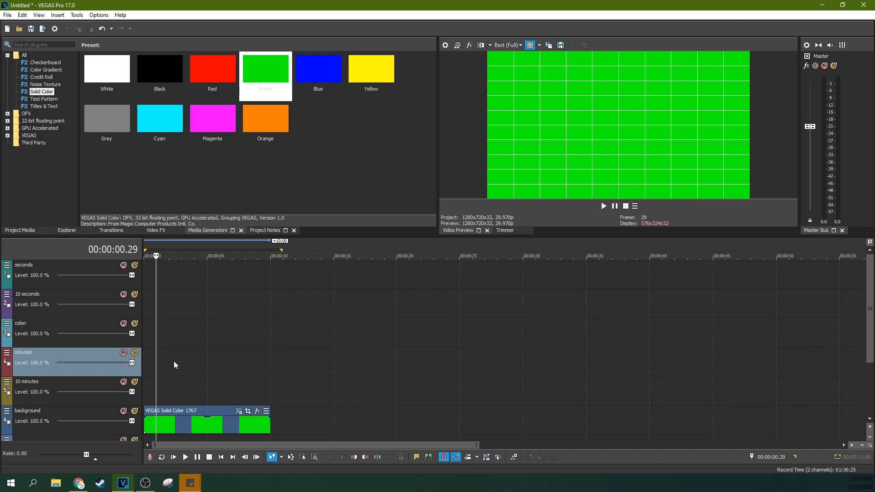
left_click(172, 400)
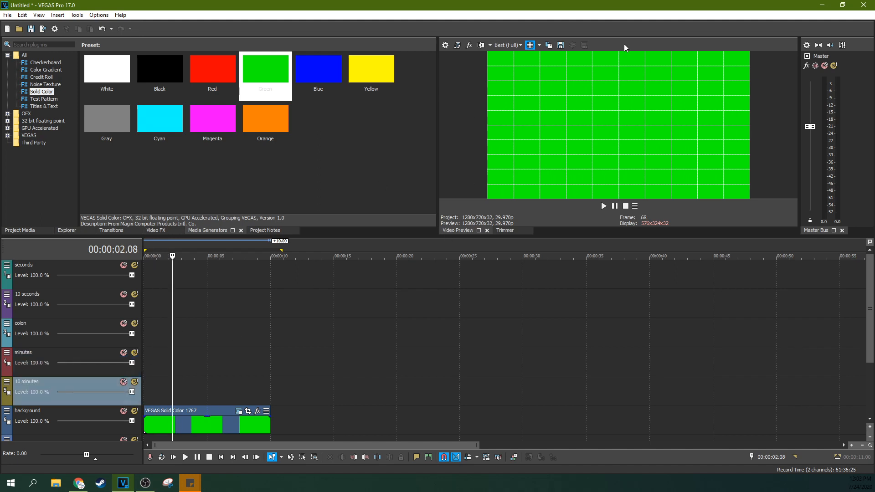
- Turn the video preview's grid overlay off and back on
left_click(529, 45)
left_click(529, 46)
left_click(530, 46)
left_click(539, 45)
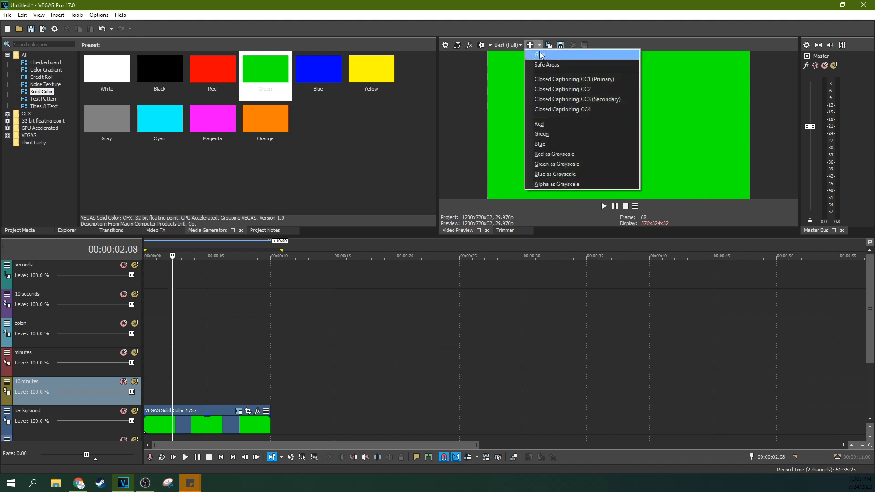
left_click(540, 55)
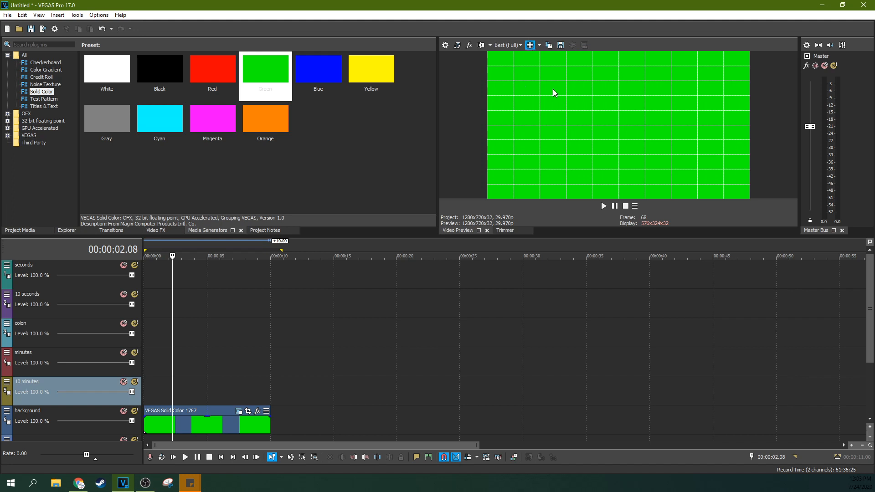
scroll(292, 273, "up", 2)
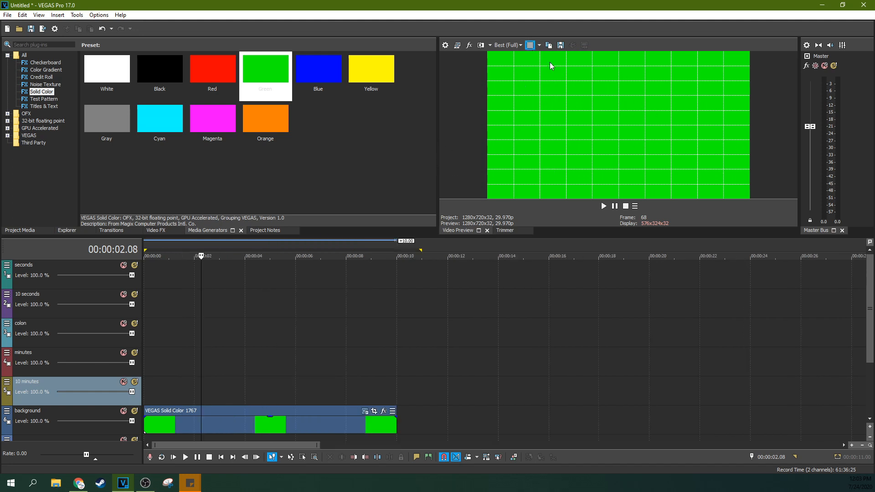
left_click(530, 45)
left_click(529, 46)
- Add a default Titles & Text event at the start of the seconds track and set its text to 0
left_click(227, 350)
left_click(152, 342)
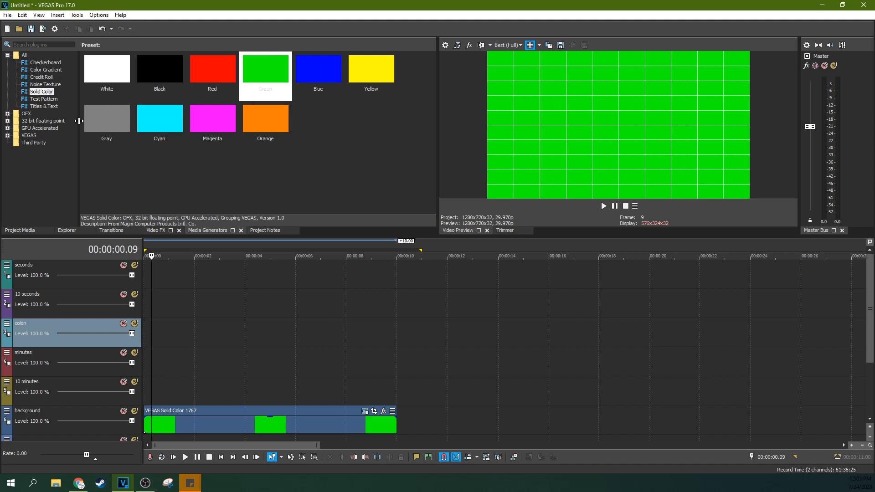
left_click(44, 106)
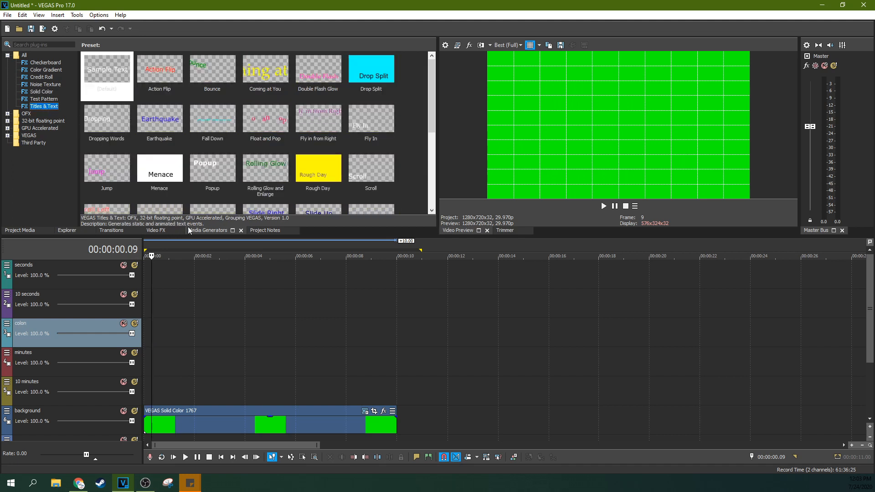
left_click_drag(109, 73, 154, 269)
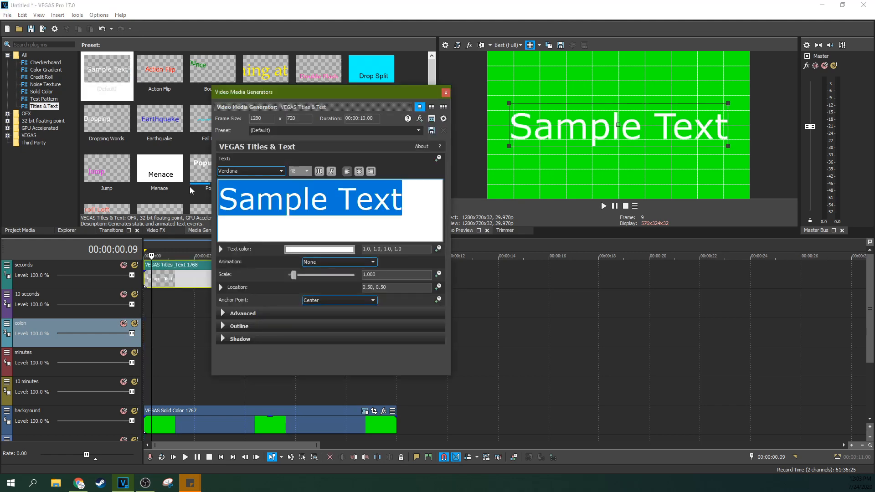
key("BackSpace")
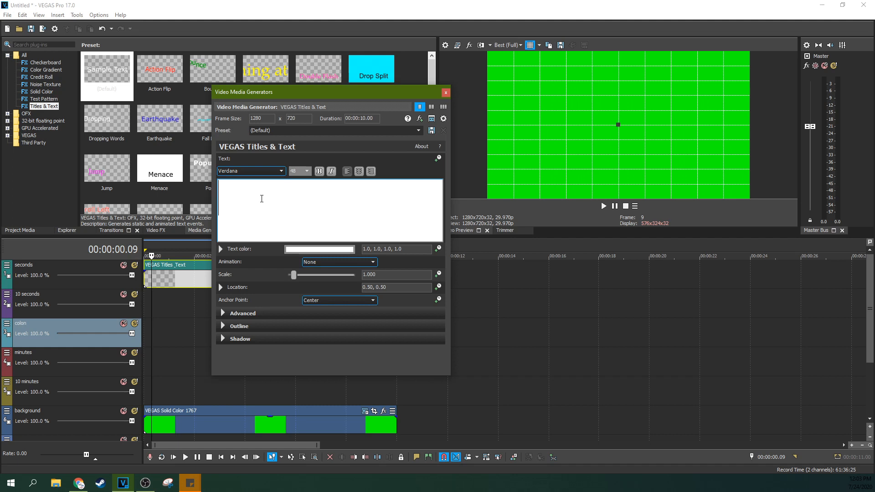
type("0")
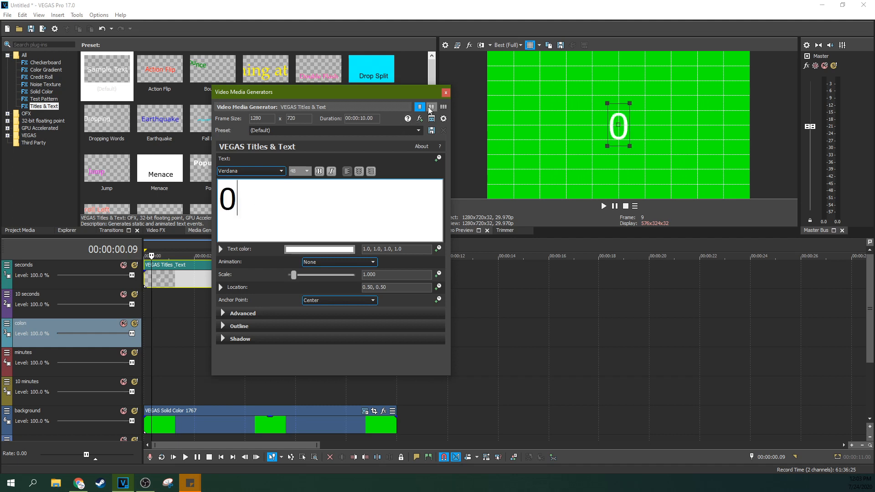
- Change the 0 title's font to Baby Kruffy
left_click(268, 172)
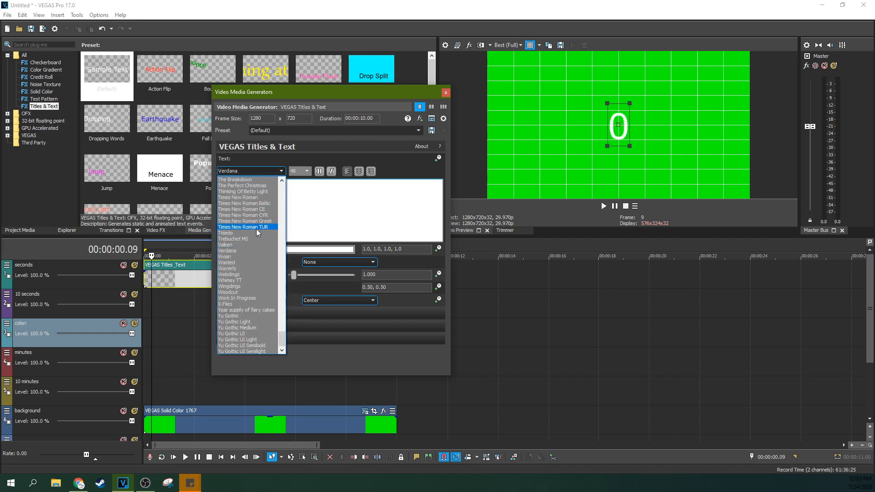
left_click(303, 217)
double_click(303, 217)
left_click(266, 172)
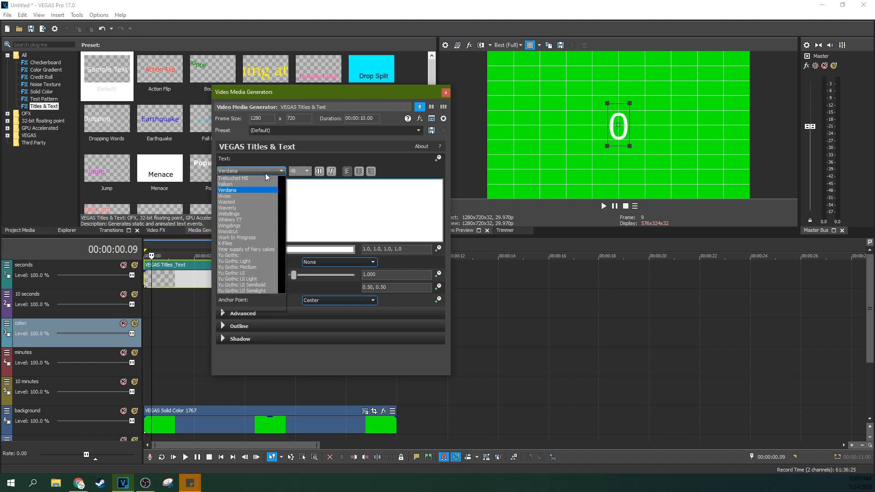
scroll(261, 297, "up", 15)
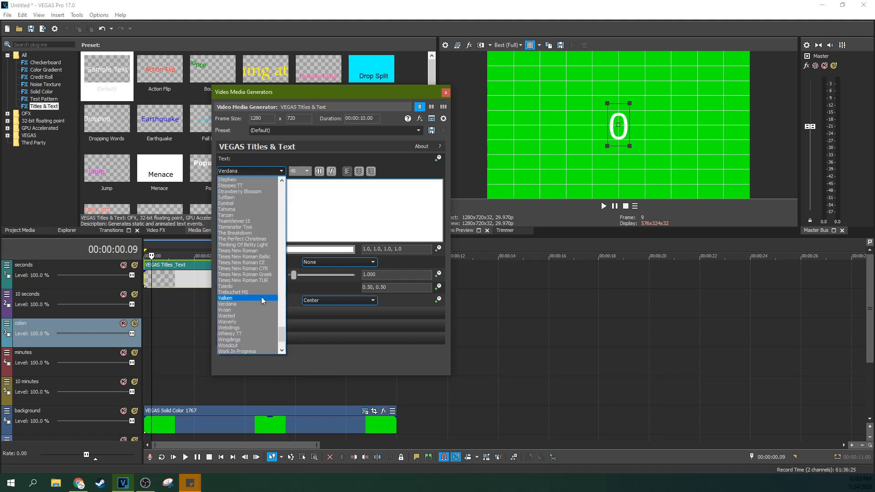
left_click(258, 267)
- Change the 0 title's font to Base 05 and close its generator settings
left_click(266, 171)
scroll(267, 244, "up", 15)
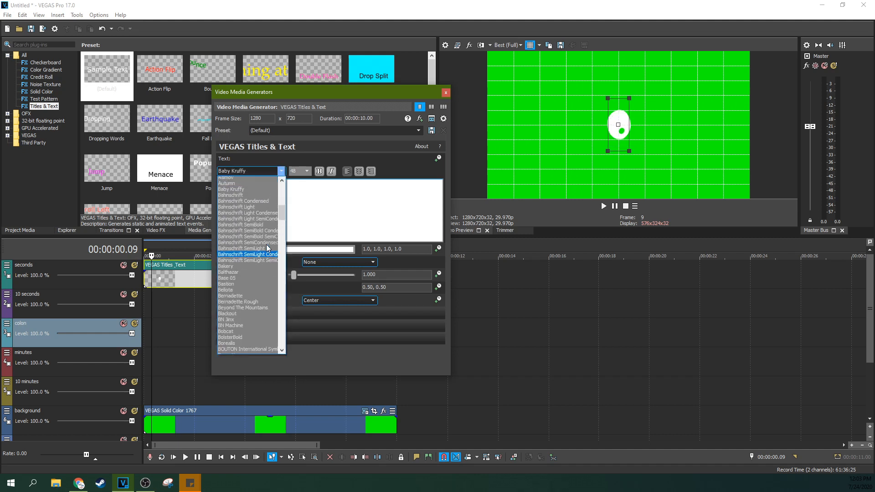
scroll(261, 252, "down", 4)
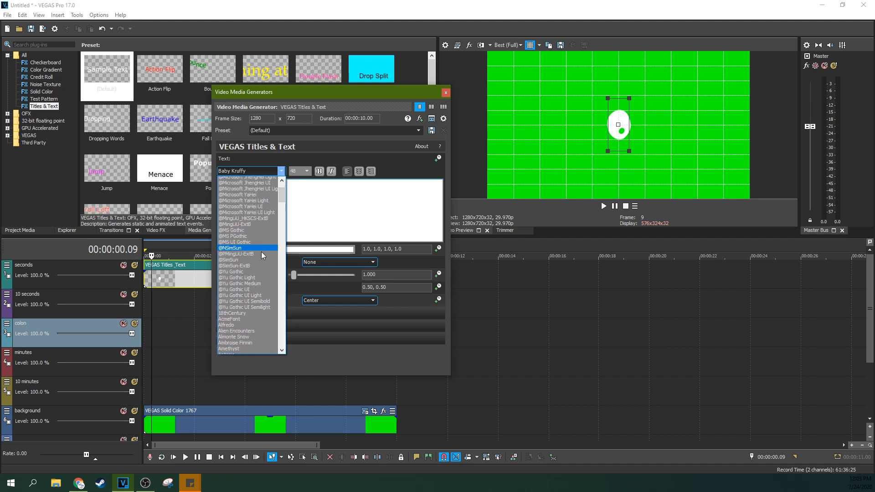
scroll(261, 253, "down", 5)
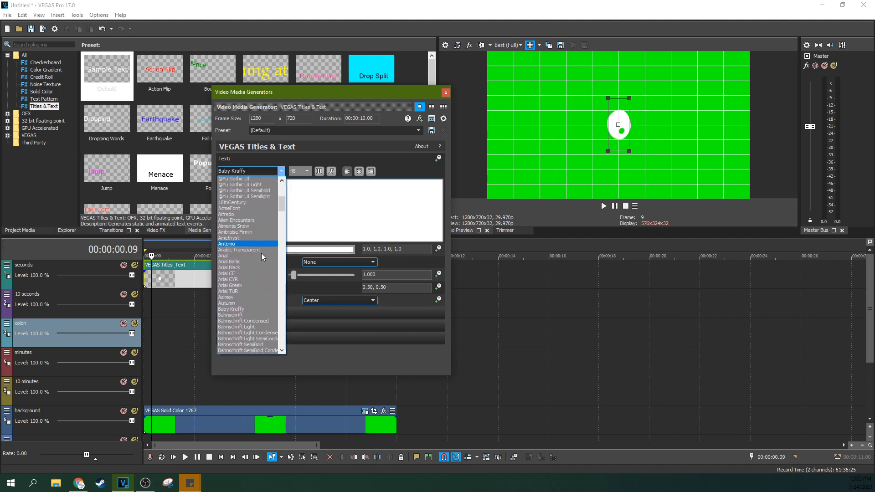
scroll(262, 301, "down", 1)
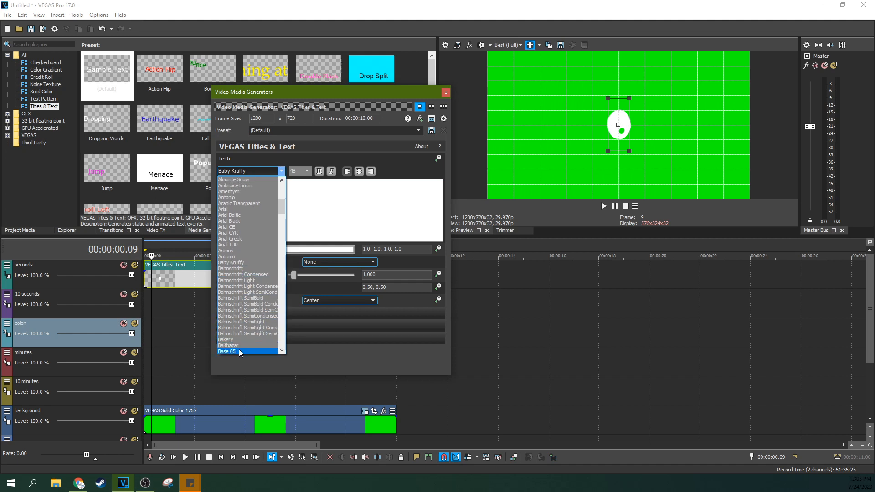
left_click(260, 351)
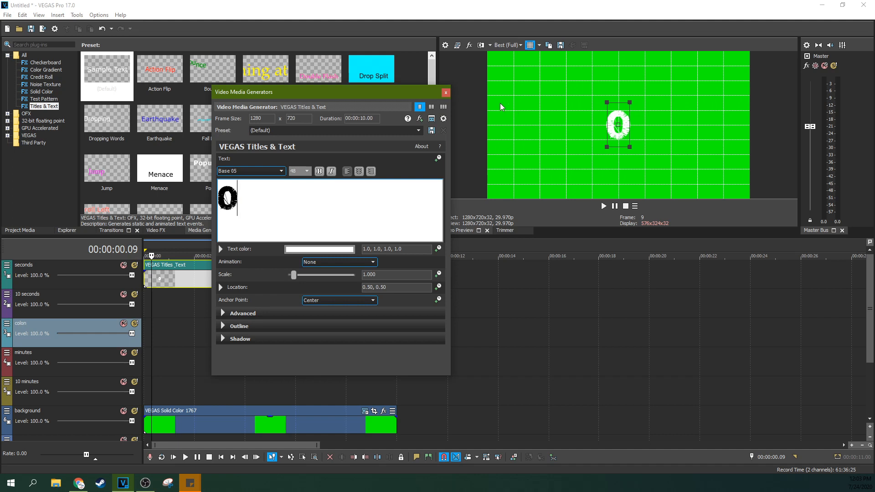
left_click(446, 93)
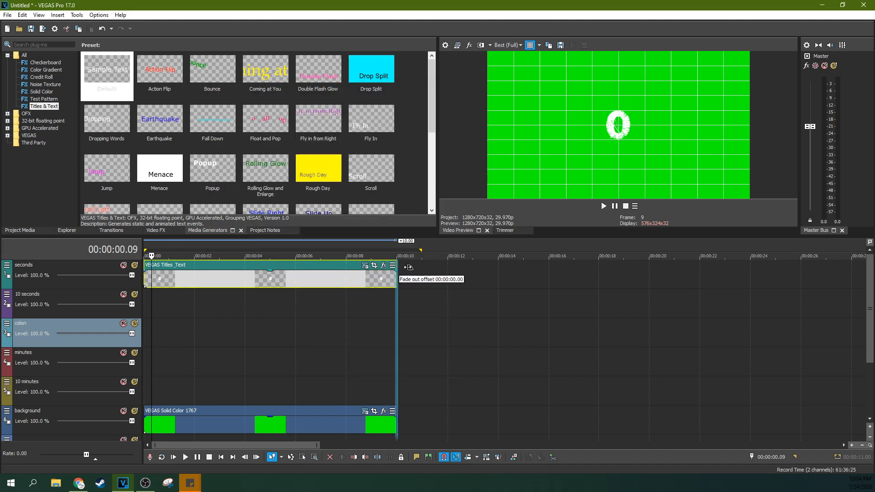
- Trim the end of the 0 title event on the seconds track to exactly 1 second on the timeline
left_click_drag(396, 279, 170, 282)
scroll(170, 283, "up", 5)
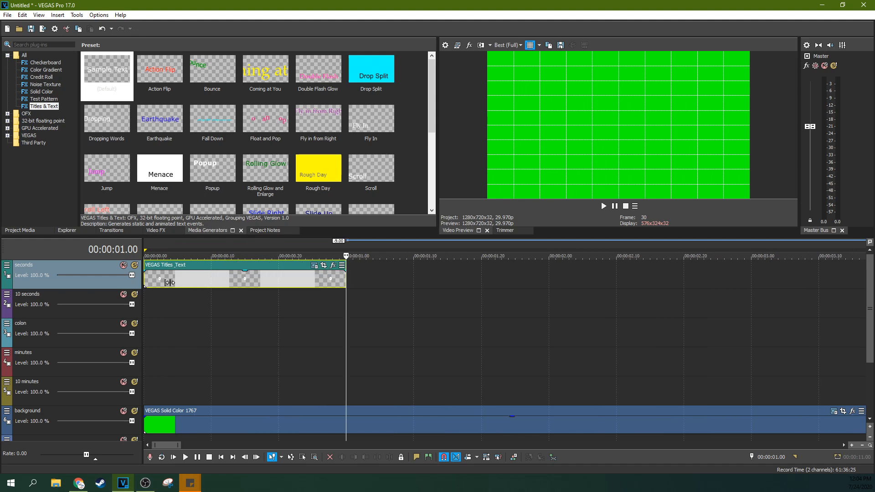
scroll(169, 282, "up", 3)
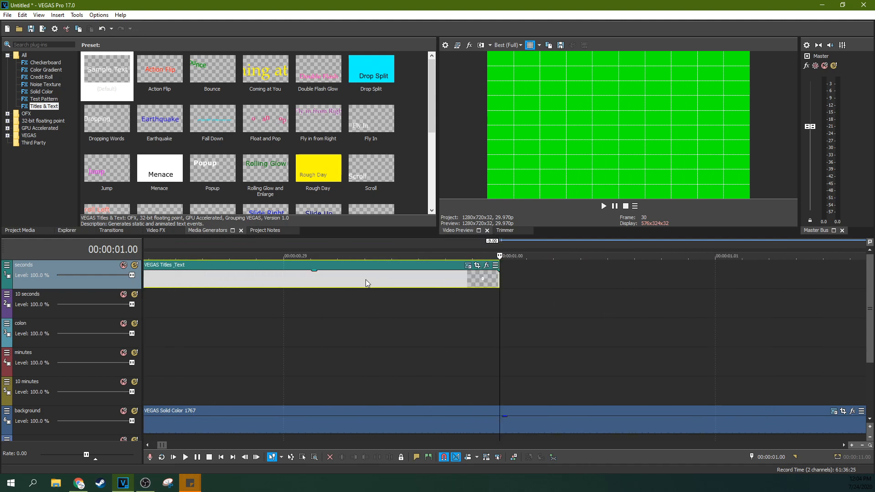
left_click(498, 275)
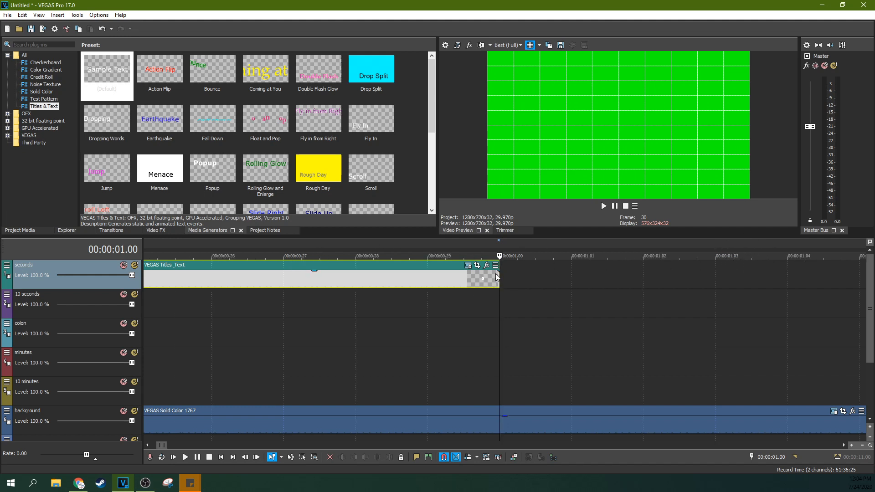
- Play back the trimmed 0 title from near the start of the timeline and stop
scroll(496, 273, "down", 5)
left_click(149, 312)
key("space")
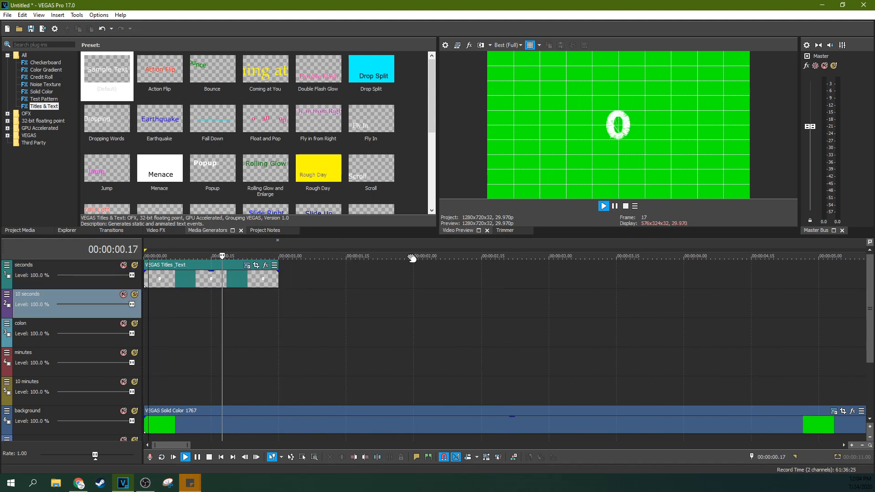
key("space")
left_click(183, 303)
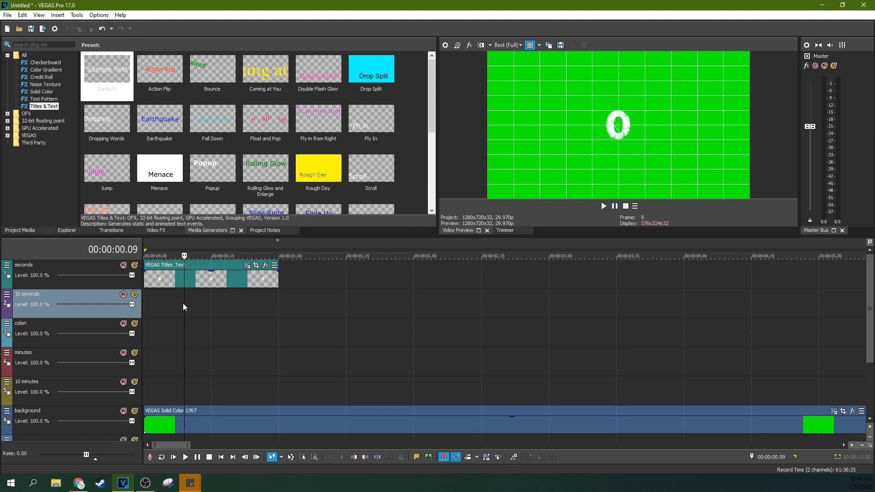
- Duplicate the seconds track's 0 title onto the 10 seconds, colon, minutes and 10 minutes tracks, each as a new copy of the source media
left_click(196, 280)
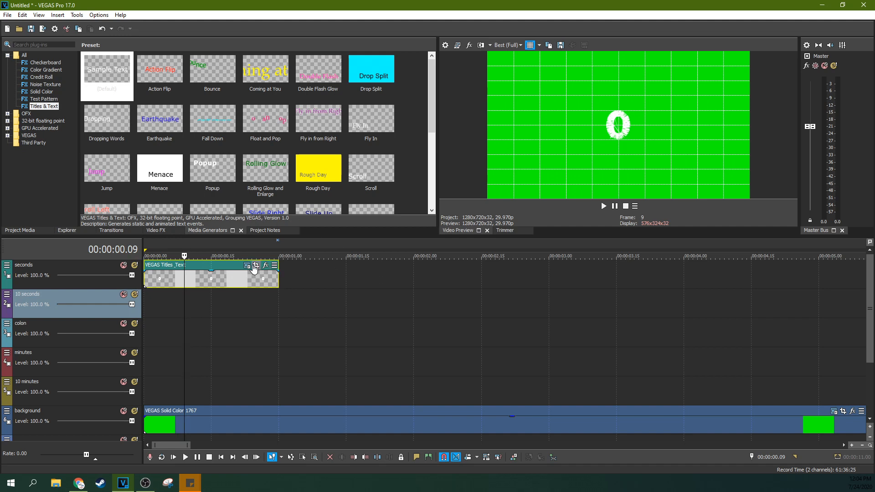
key("ctrl+v")
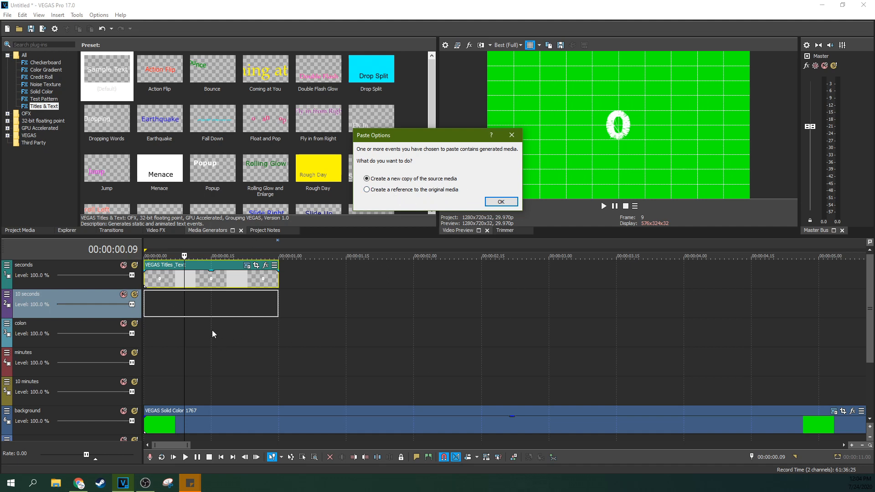
left_click(501, 201)
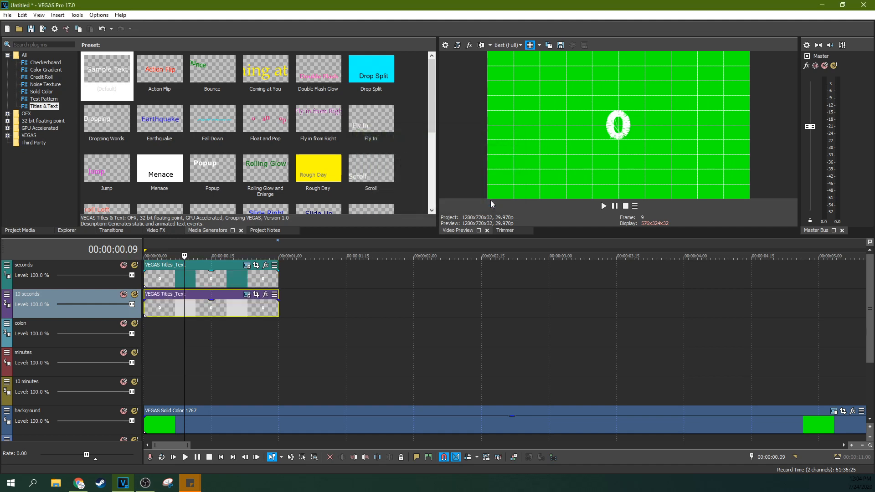
left_click(198, 308)
left_click_drag(206, 313, 222, 381, "ctrl")
left_click(499, 201)
left_click(490, 201)
left_click(494, 203)
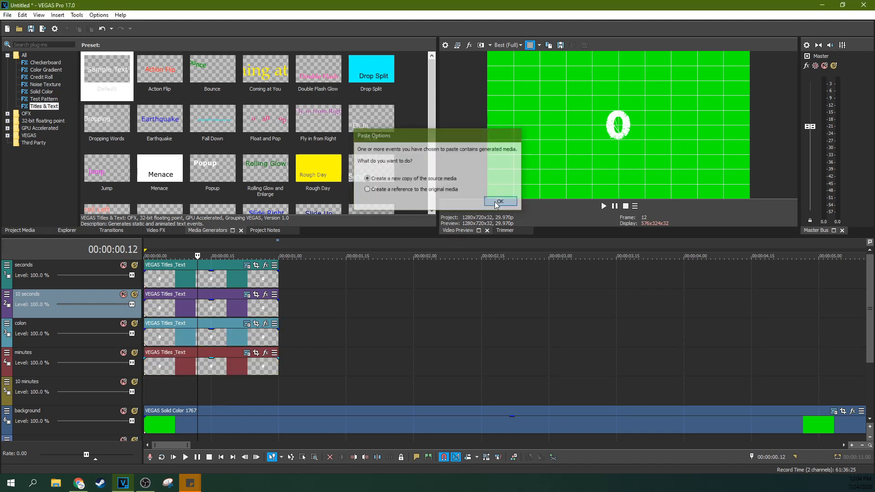
- Replace the text of the title on the colon track with ":"
left_click(219, 337)
left_click(220, 337)
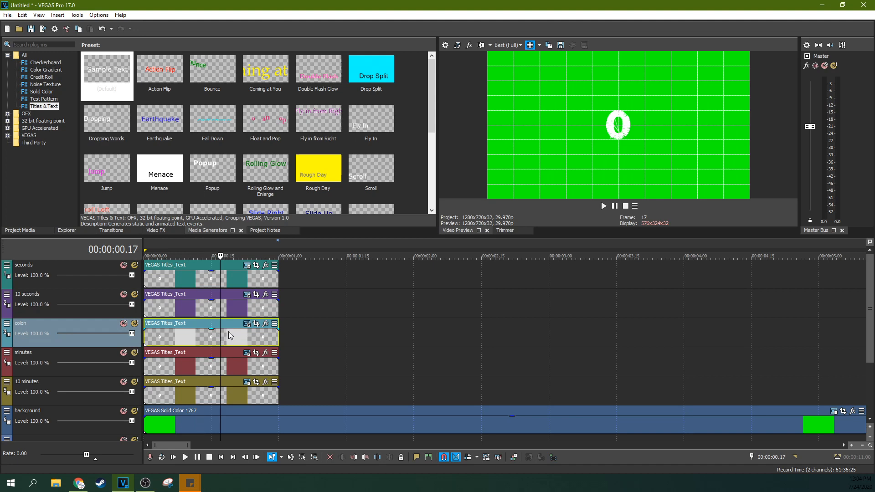
left_click(246, 323)
key("BackSpace")
type(":")
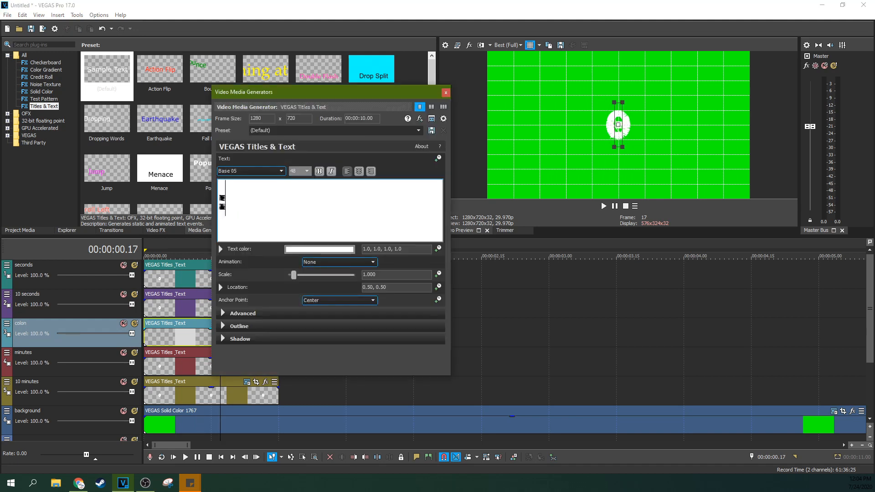
left_click(446, 94)
- Move the seconds digit to about 0.66, 0.50 in the frame and the 10 seconds digit to about 0.57, 0.50
left_click(215, 279)
left_click(247, 265)
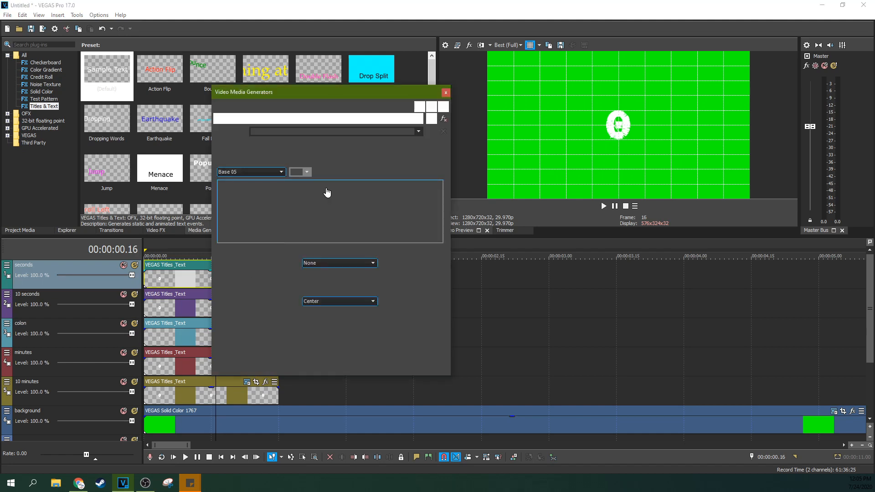
left_click_drag(634, 129, 658, 131)
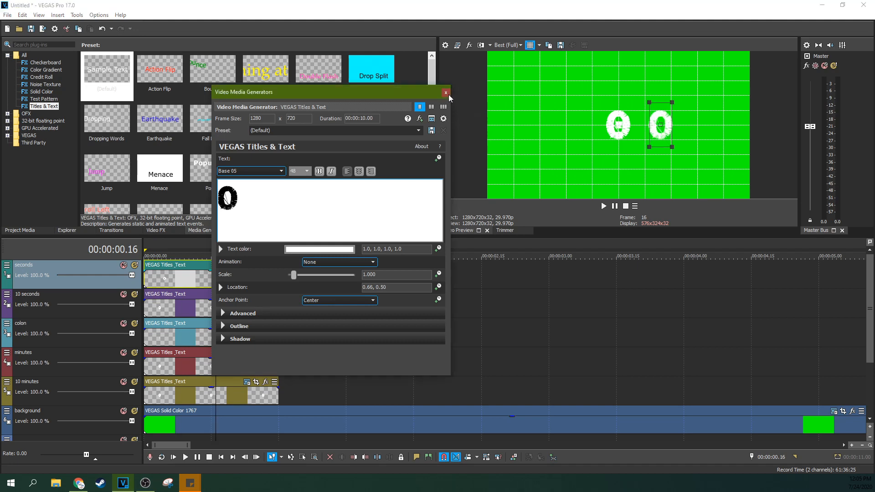
left_click(247, 304)
left_click_drag(618, 125, 635, 129)
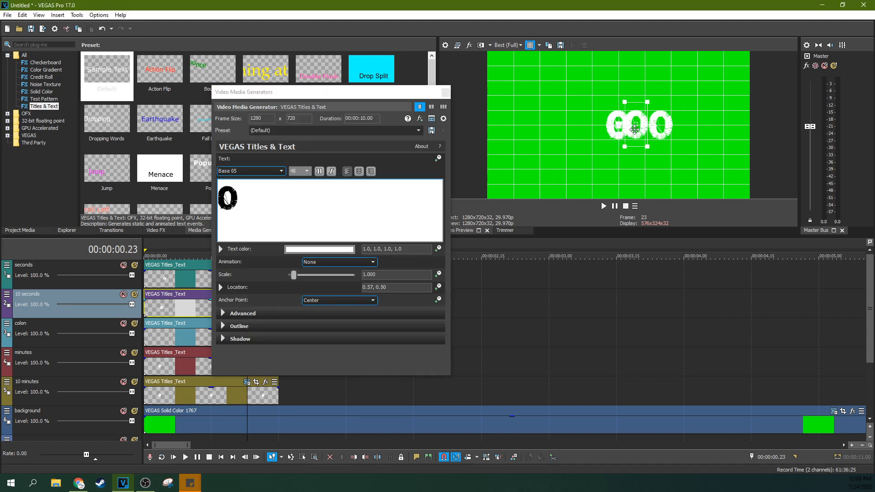
left_click(446, 92)
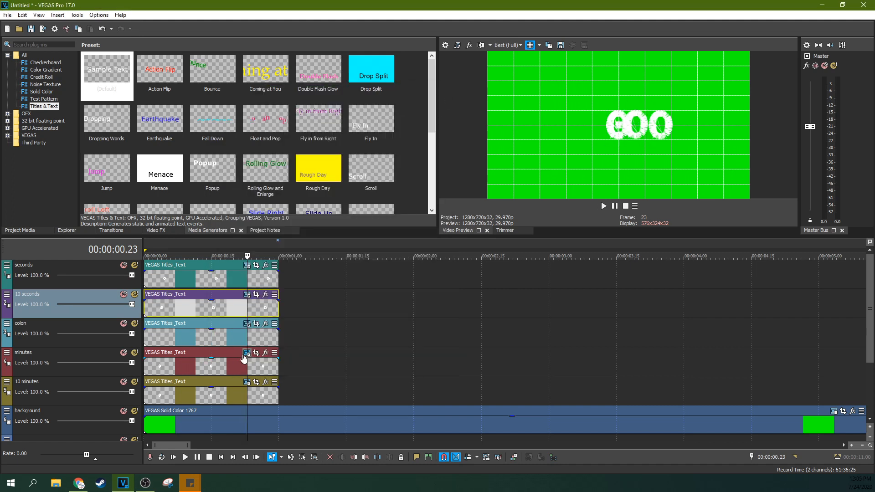
- Move the minutes digit to about 0.44, 0.51 in the frame and the 10 minutes digit to about 0.35, 0.50
left_click(246, 353)
left_click_drag(618, 133, 604, 133)
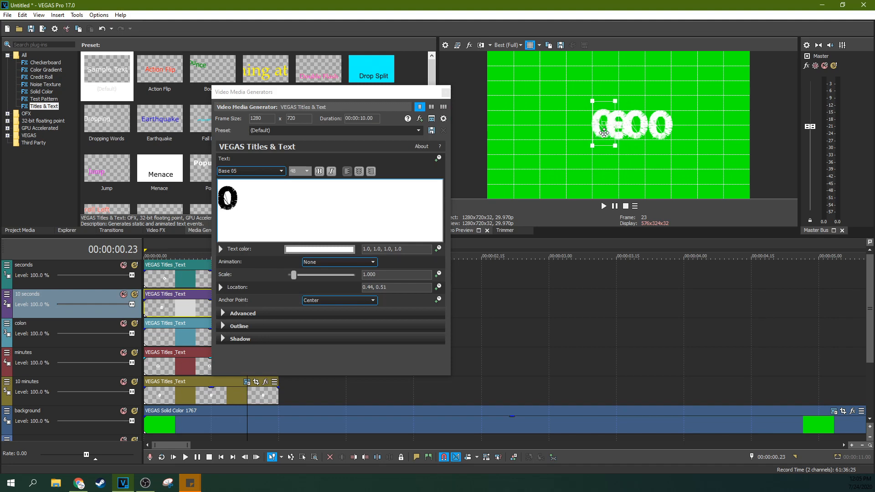
left_click(446, 92)
left_click(246, 383)
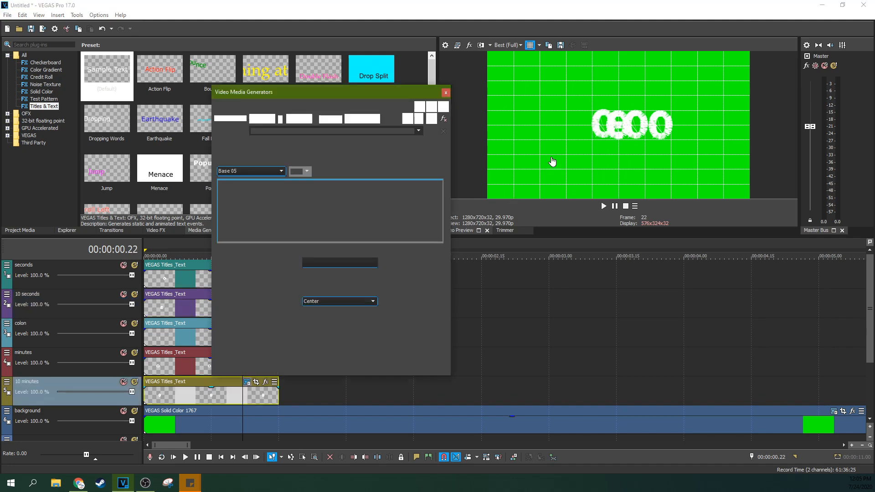
left_click_drag(583, 130, 581, 129)
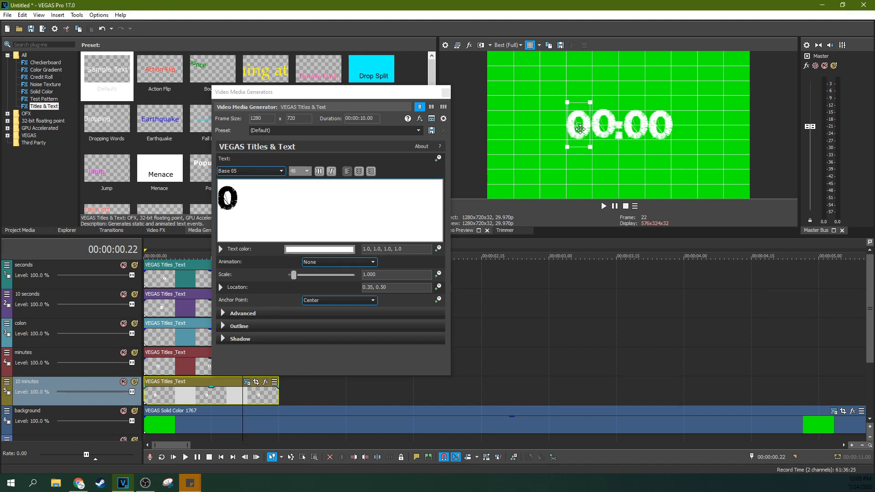
left_click(446, 93)
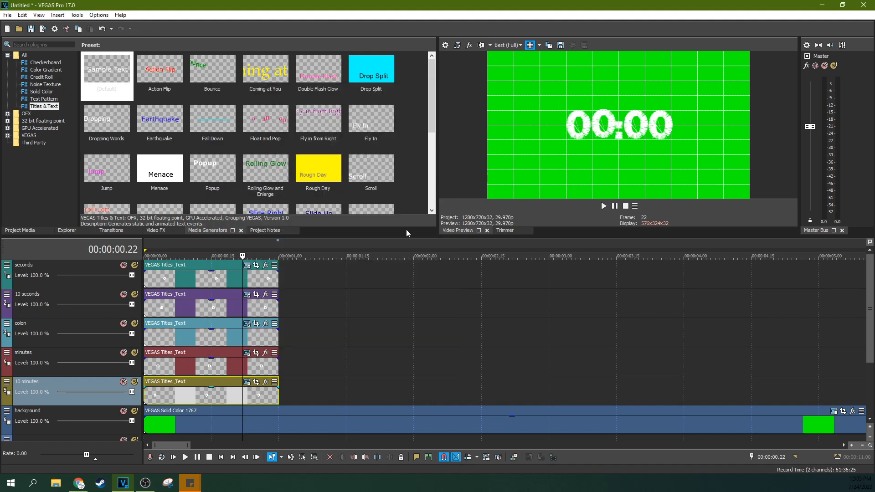
- Align the minutes digit at about 0.44, 0.50 and raise the colon to about 0.50, 0.55 so it centres between the digits
left_click(247, 353)
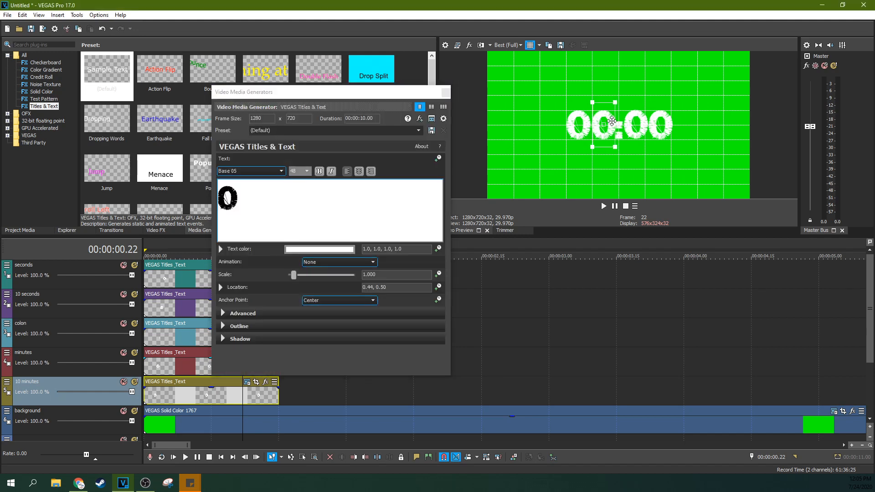
left_click(445, 93)
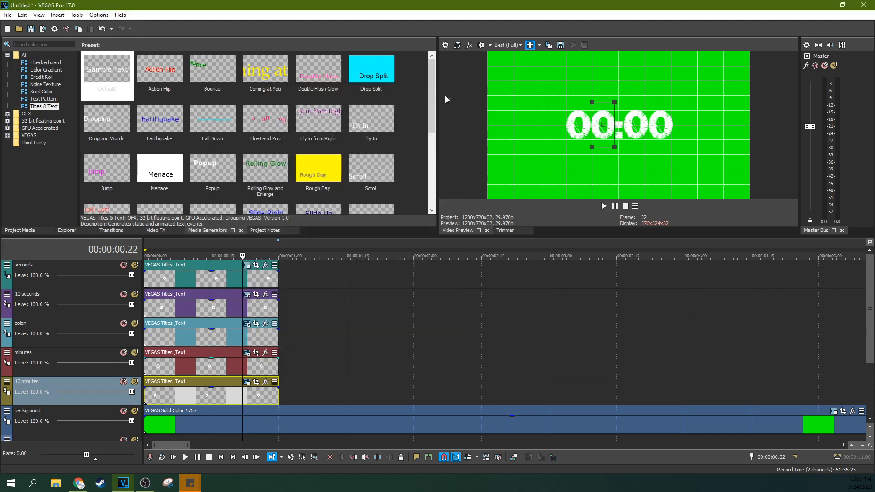
left_click(247, 324)
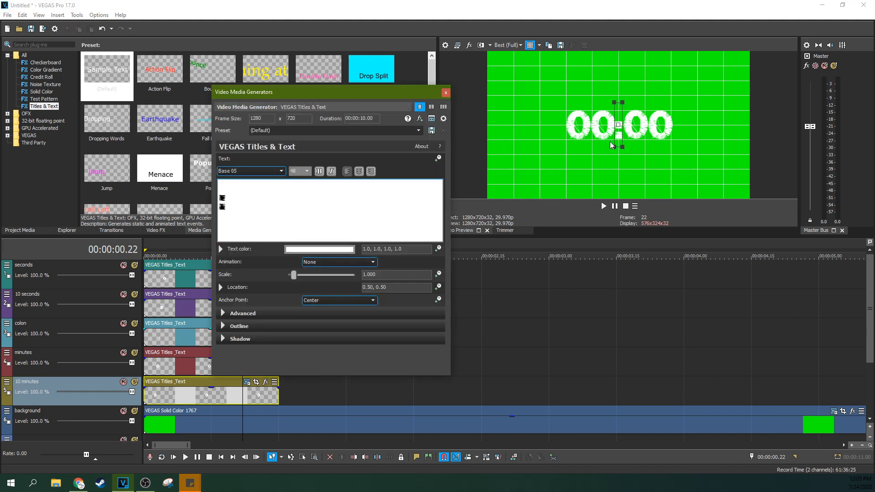
left_click_drag(620, 128, 620, 128)
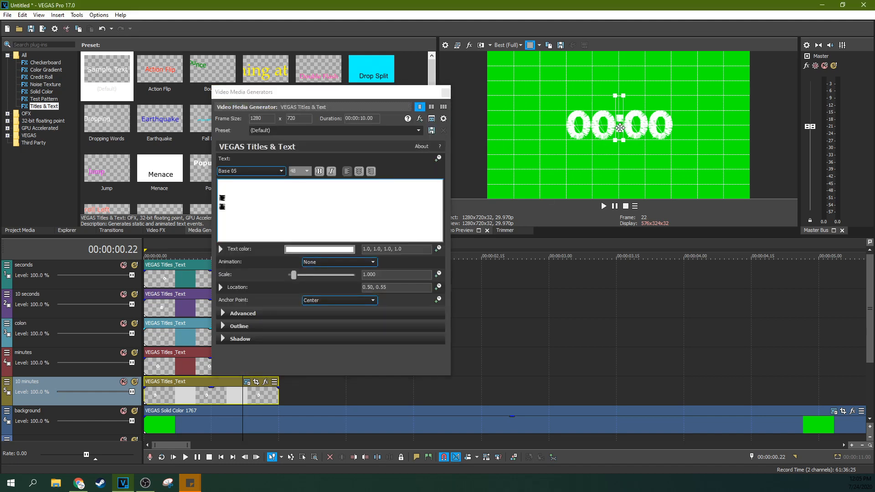
left_click(446, 93)
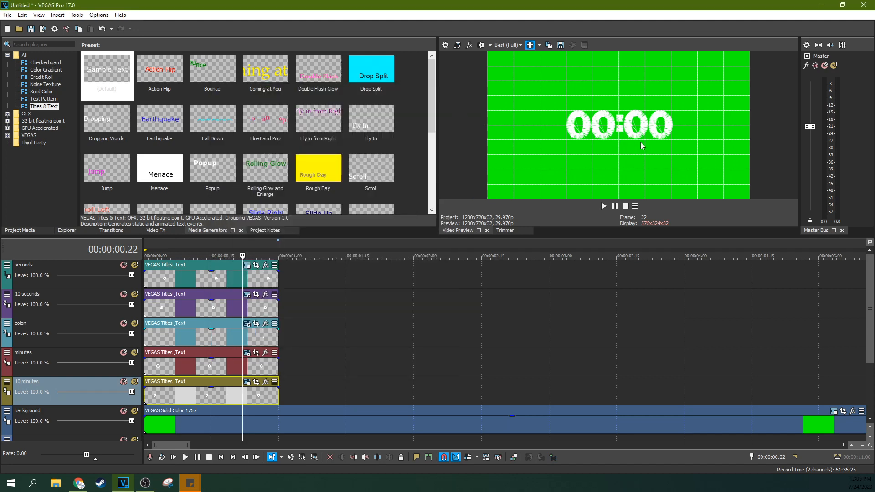
left_click(231, 310)
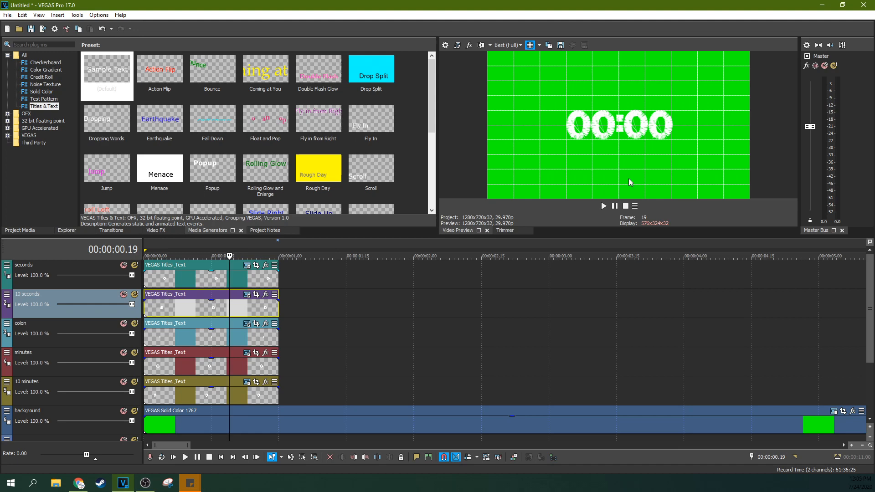
left_click(203, 314)
scroll(203, 314, "down", 4)
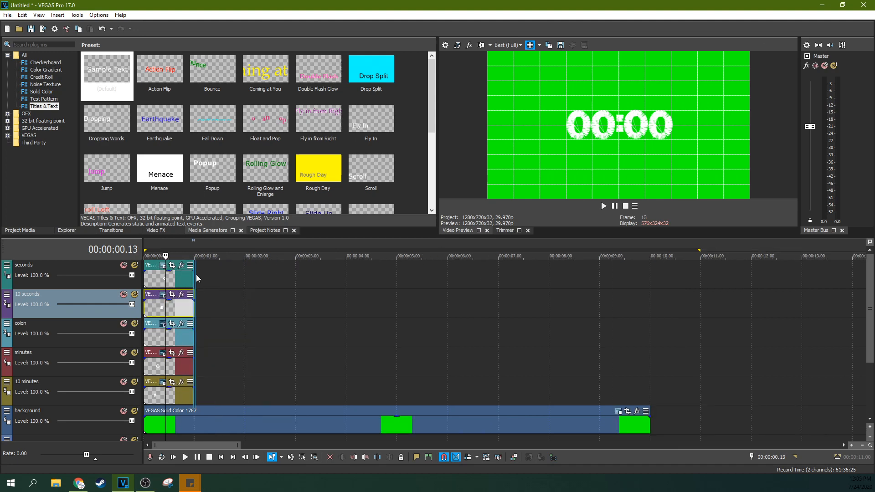
left_click(196, 276)
left_click(178, 277)
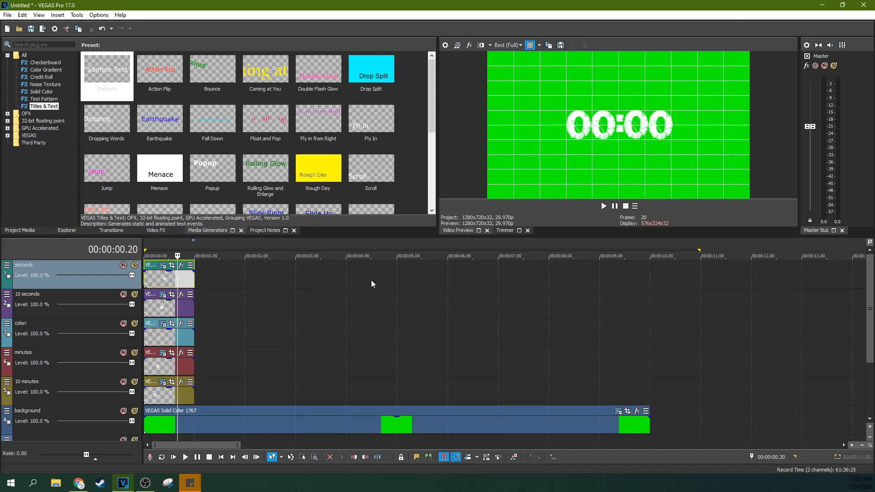
left_click(187, 277)
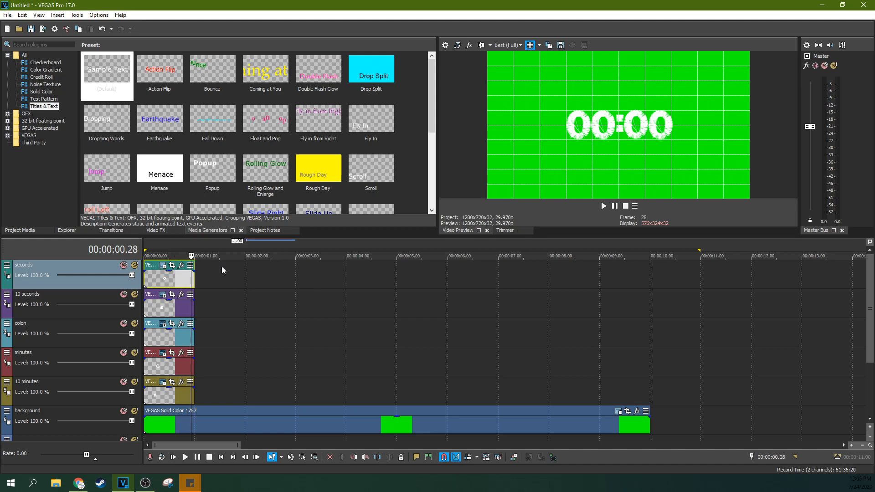
- Copy the one-second title on the seconds track and paste it 10 times end to end from 1 second, as new copies of the source media
left_click(174, 280)
key("ctrl+c")
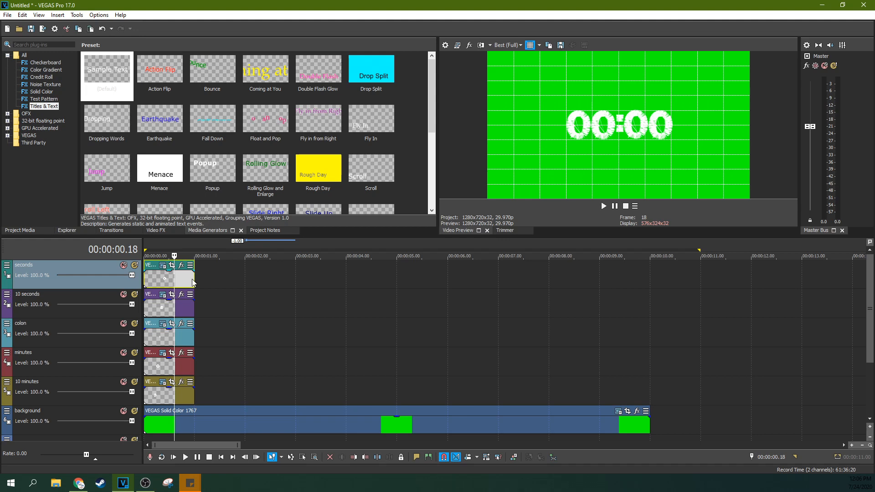
left_click(195, 282)
key("ctrl+v")
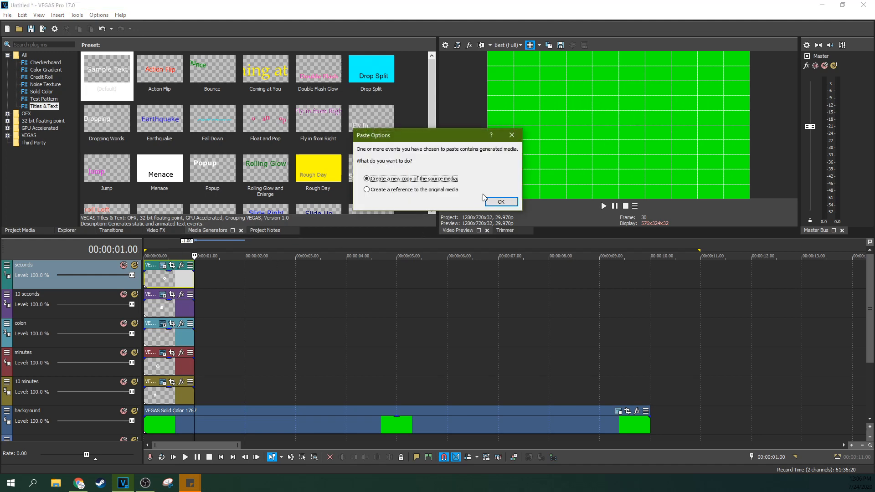
left_click(491, 204)
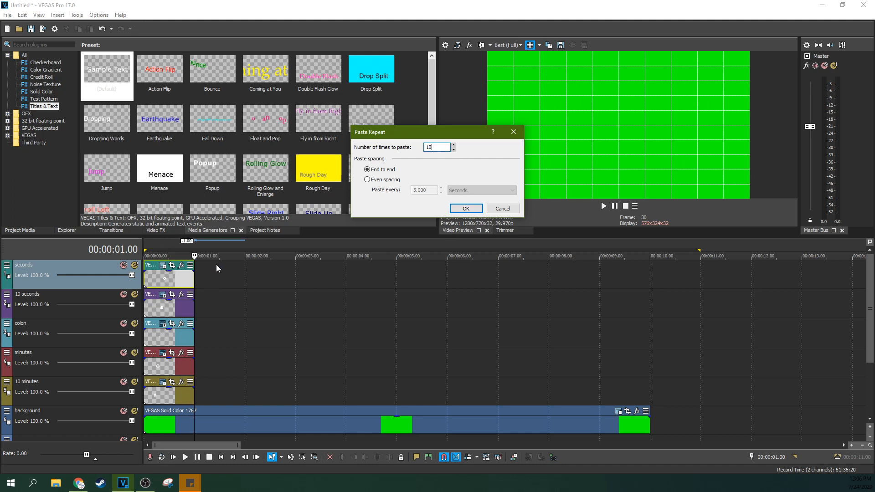
left_click(465, 209)
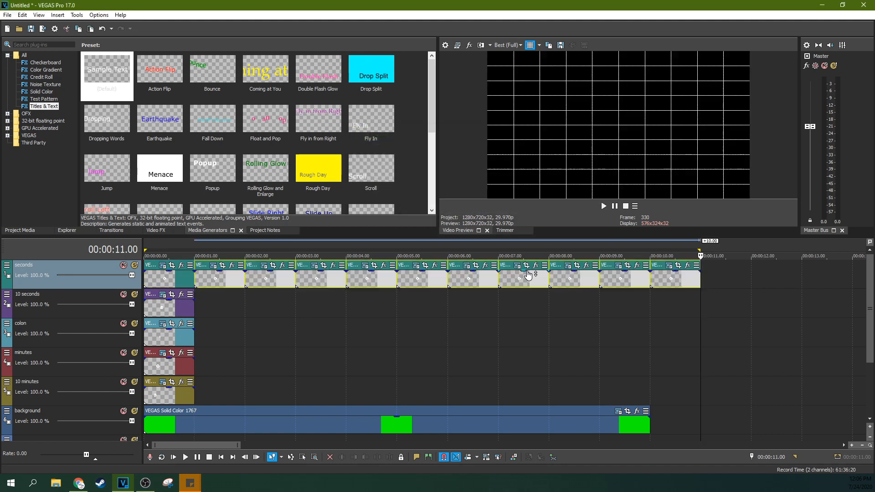
left_click(686, 284)
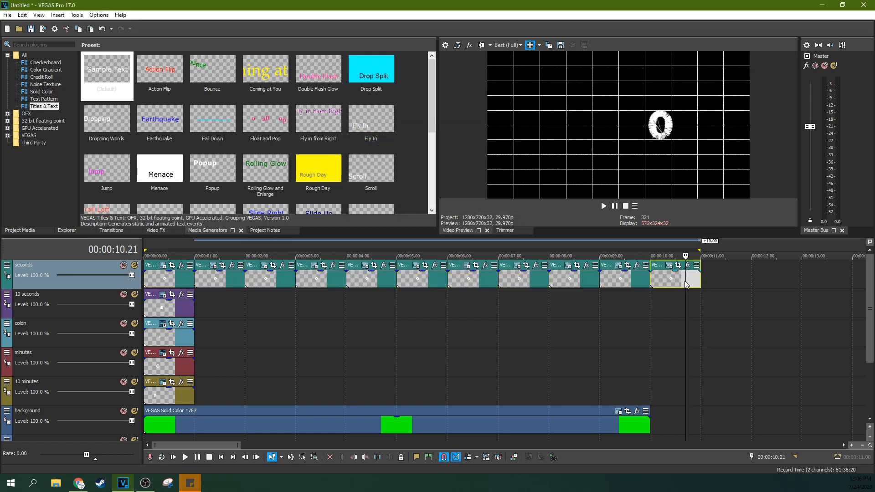
left_click(221, 280)
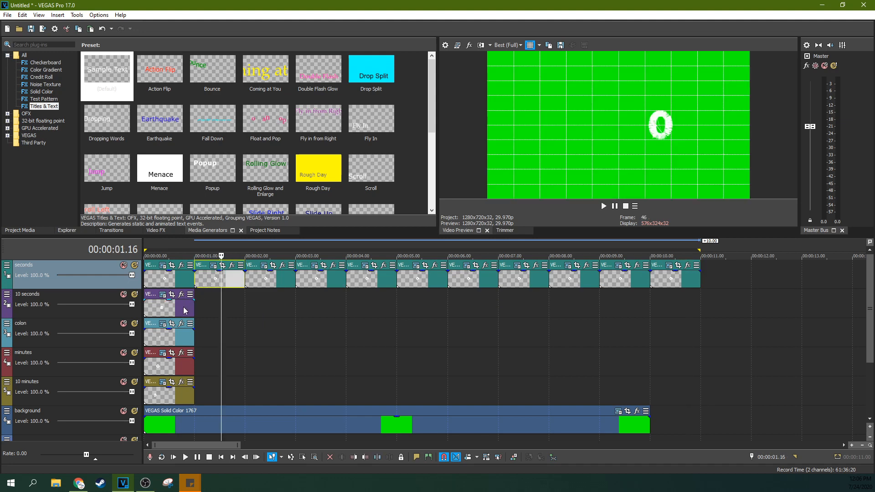
- Duplicate the 10 seconds title at 1 second as a new copy of the source media and extend it to 11 seconds
left_click(183, 310)
left_click_drag(167, 314, 701, 293)
left_click(500, 199)
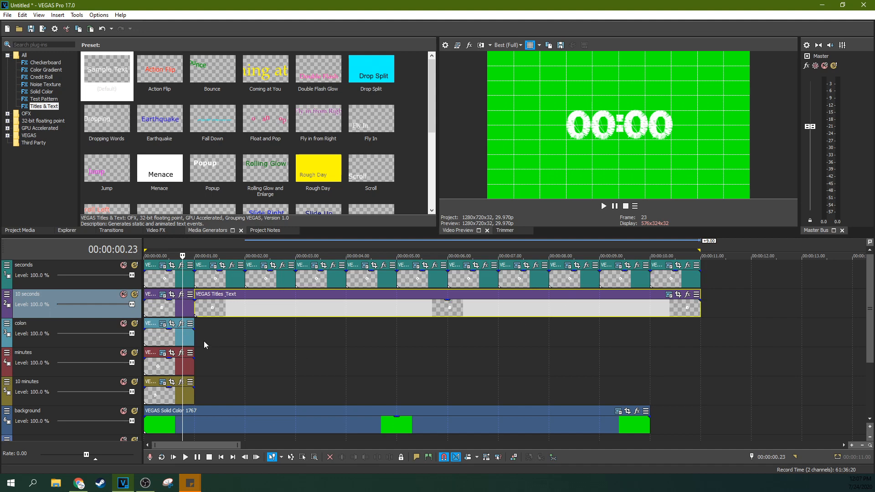
- Duplicate the colon and minutes titles at 1 second as new copies of the source media and extend both to 11 seconds
left_click_drag(169, 338, 219, 338)
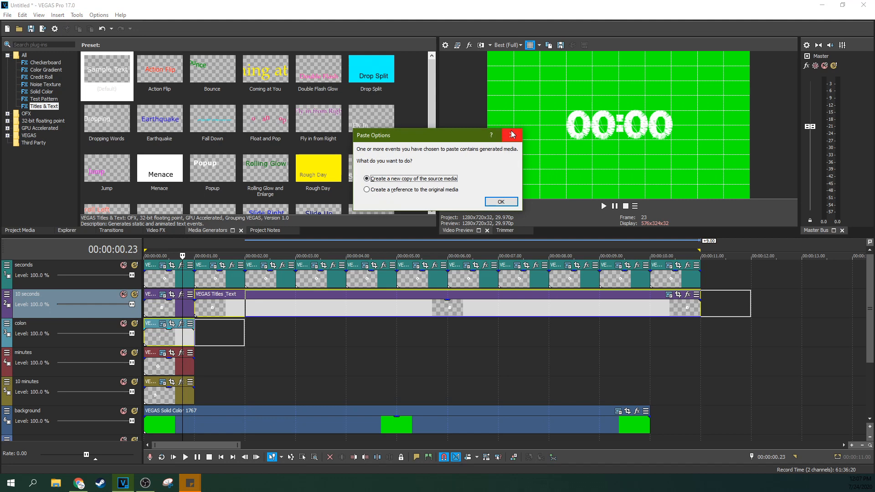
left_click(512, 134)
left_click(226, 338)
left_click(162, 342)
left_click_drag(163, 342, 700, 294)
left_click(501, 202)
left_click_drag(181, 366, 700, 332)
left_click(501, 202)
- Duplicate the 10 minutes title directly after the first one as a new source copy and extend it to 11 seconds
left_click(169, 395)
left_click_drag(201, 399, 237, 398)
left_click(500, 203)
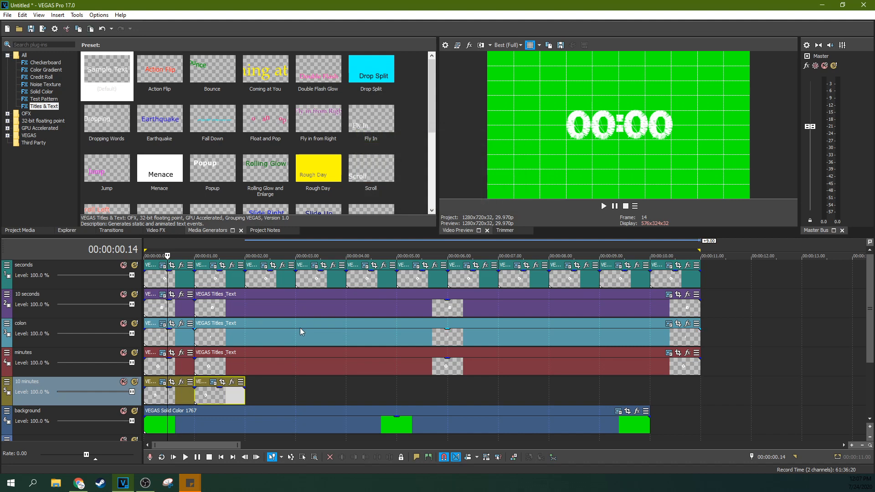
left_click_drag(244, 398, 700, 356)
- Shorten the green background event to 1 second and place a new copy of it from 1 to 11 seconds
left_click_drag(648, 427, 373, 424)
left_click_drag(321, 418, 701, 403)
left_click(501, 202)
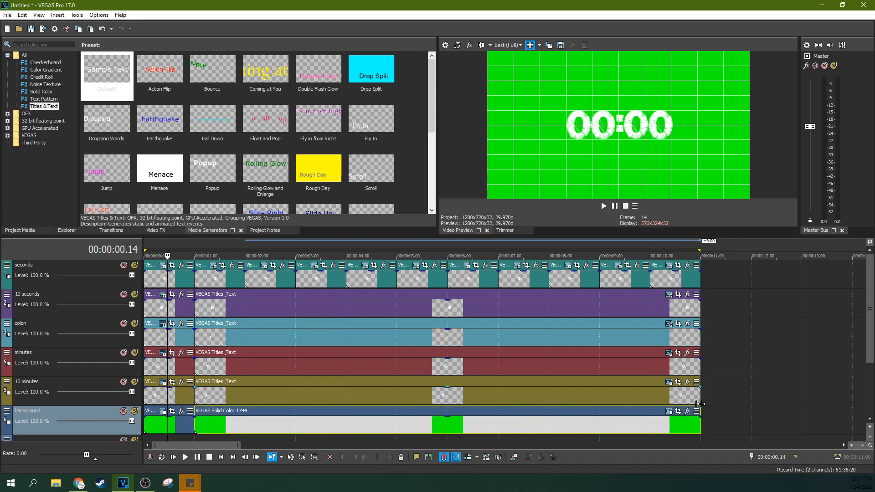
- Change the text of the seconds title starting at 1 second to "9"
left_click(369, 303)
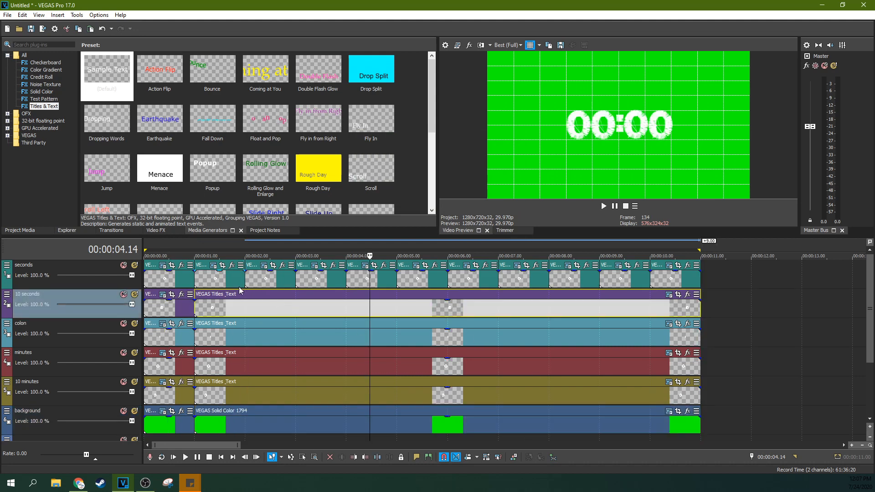
left_click(213, 278)
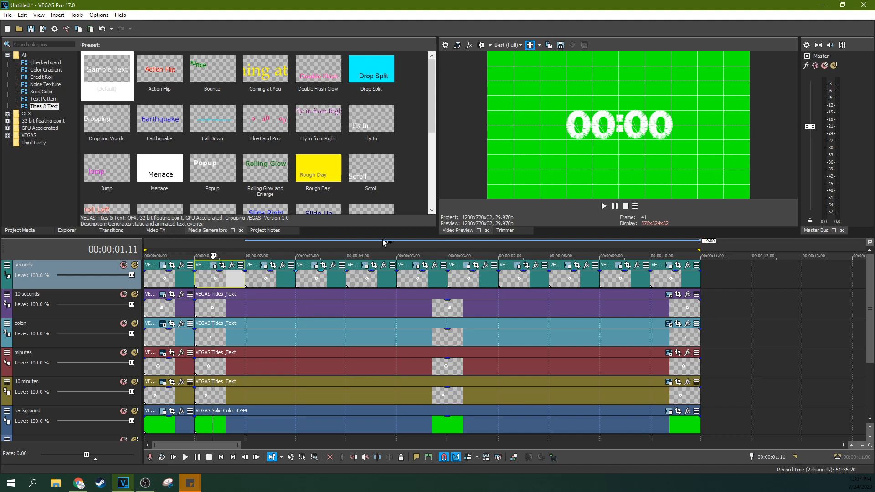
left_click(214, 265)
key("BackSpace")
type("9")
left_click(446, 93)
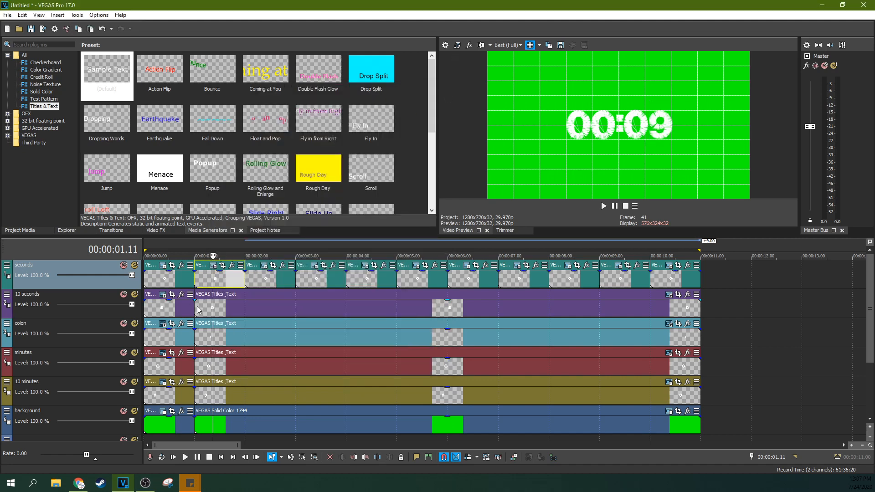
- Change the text of the seconds title starting at 2 seconds to "8"
left_click(264, 280)
left_click(264, 265)
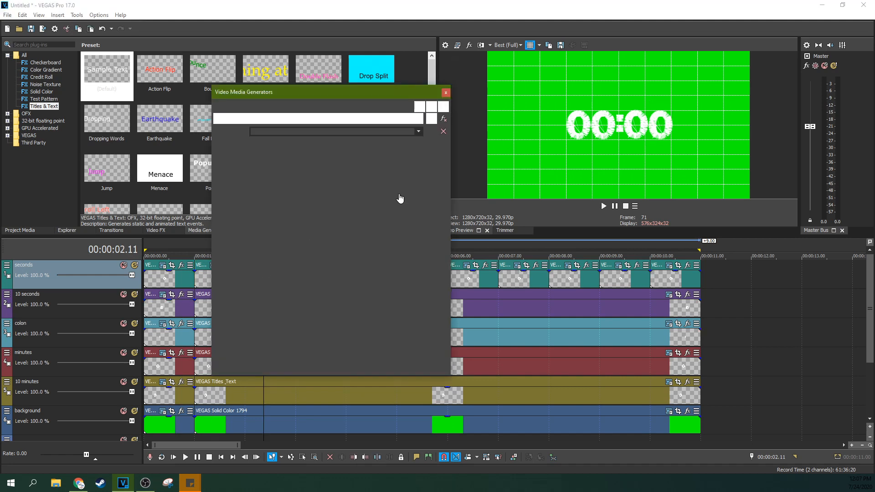
key("BackSpace")
type("8")
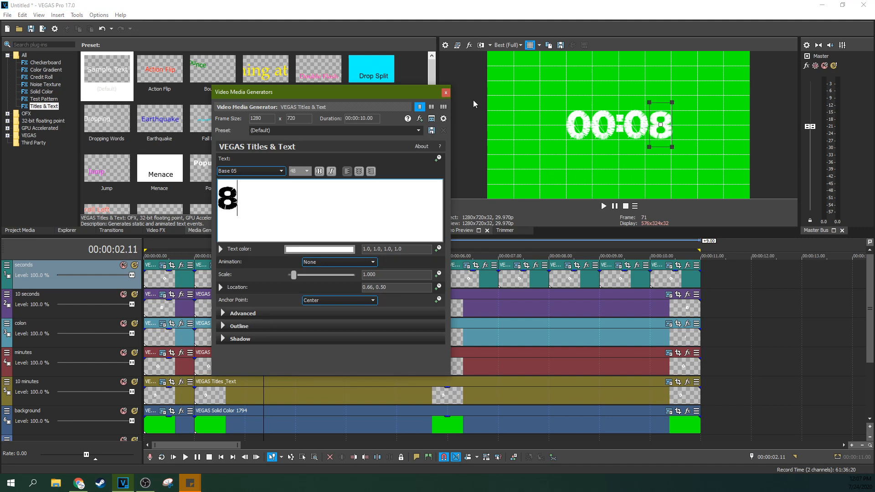
left_click(446, 93)
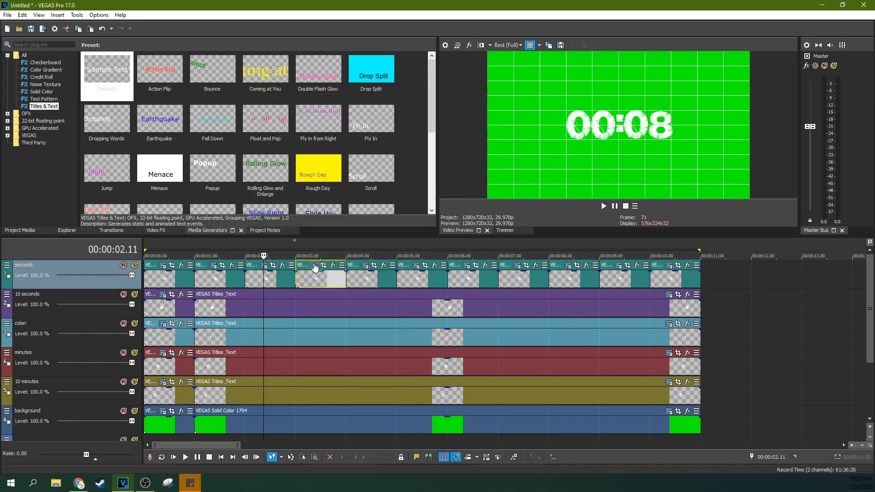
- Number the seconds titles starting at 3 through 9 seconds in descending order from "7" to "1"
left_click(315, 266)
left_click(618, 274)
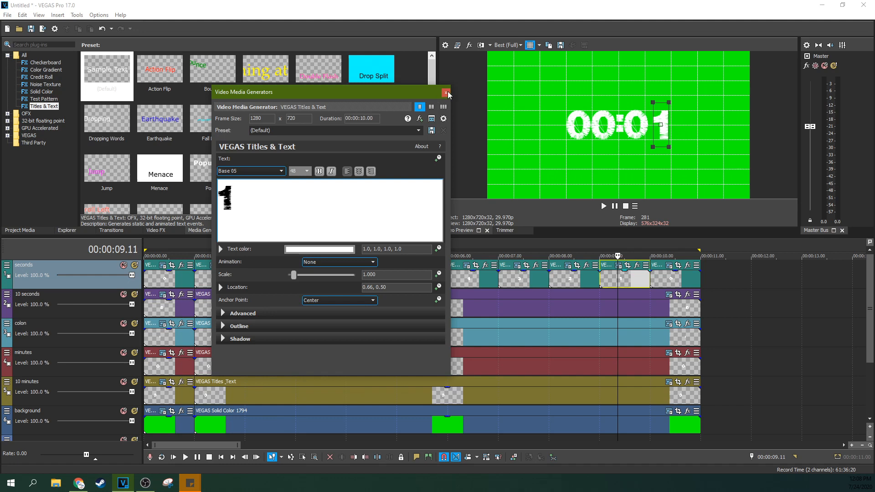
left_click(446, 93)
- Check the last seconds titles and play the countdown from the first second
left_click(680, 285)
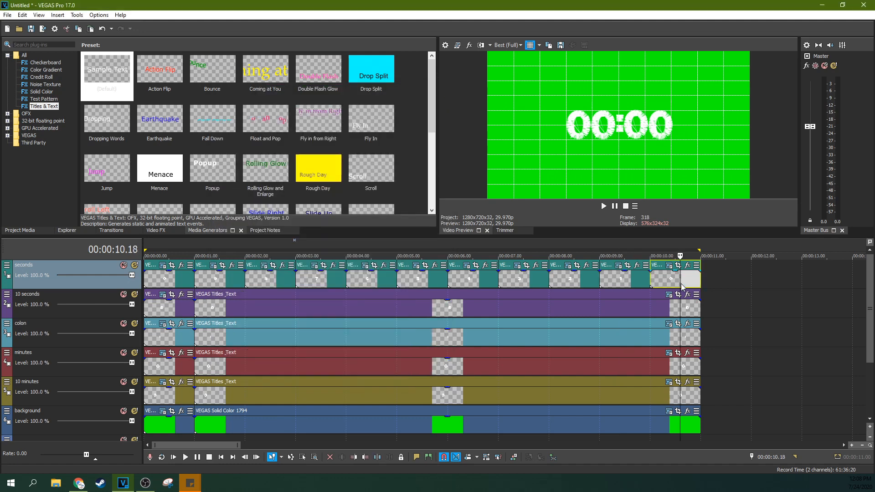
left_click(623, 286)
left_click(185, 276)
key("space")
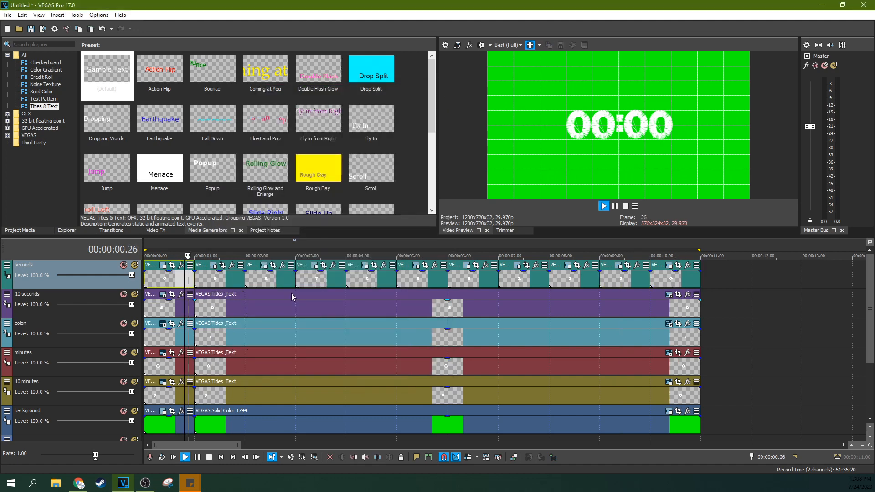
left_click(615, 207)
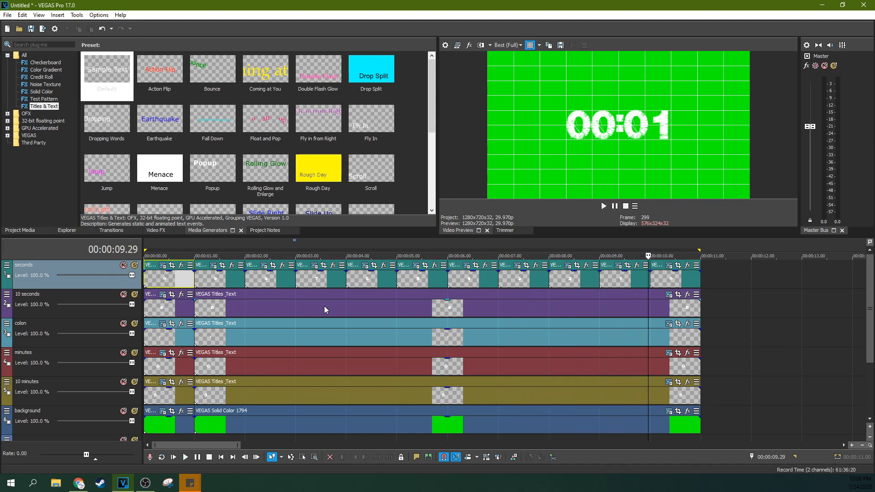
- Change the text of the long 10 seconds title starting at 1 second to "5"
left_click(172, 313)
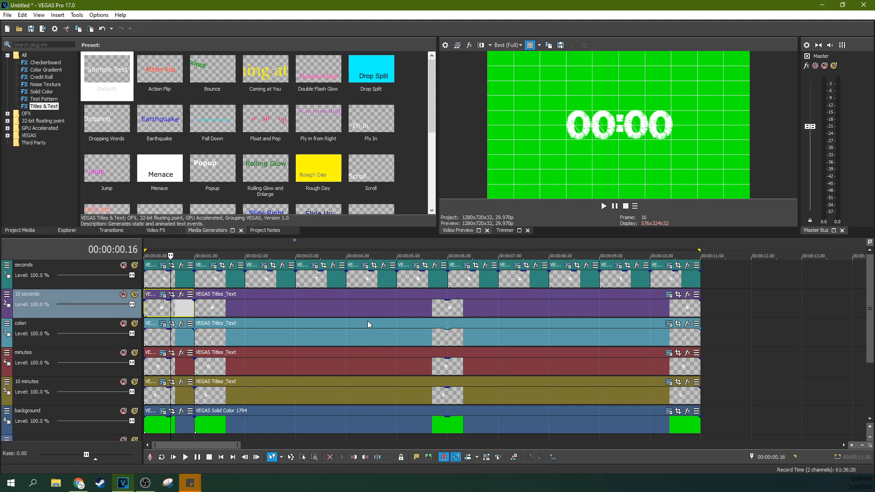
left_click(212, 308)
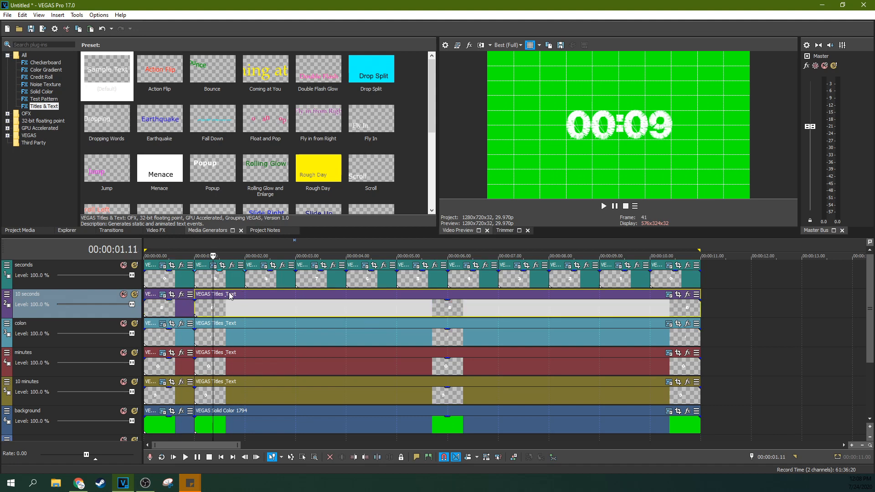
left_click(669, 296)
key("BackSpace")
type("5")
left_click(446, 93)
left_click(179, 340)
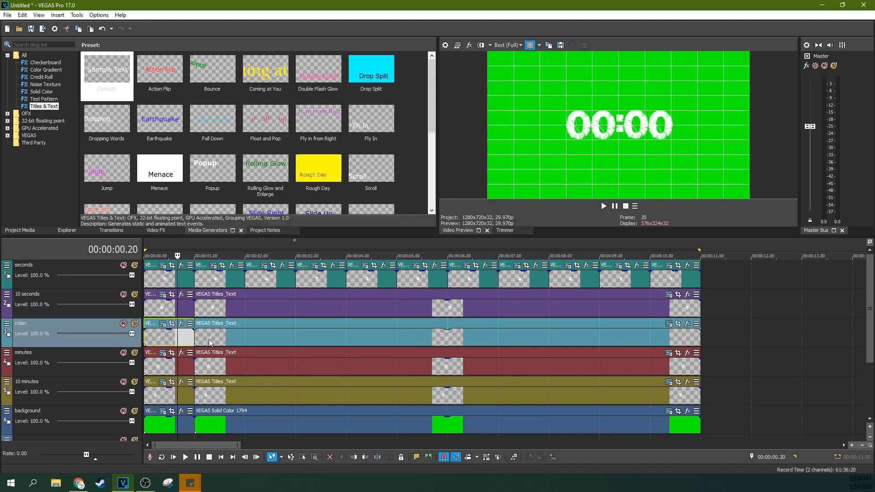
left_click(215, 339)
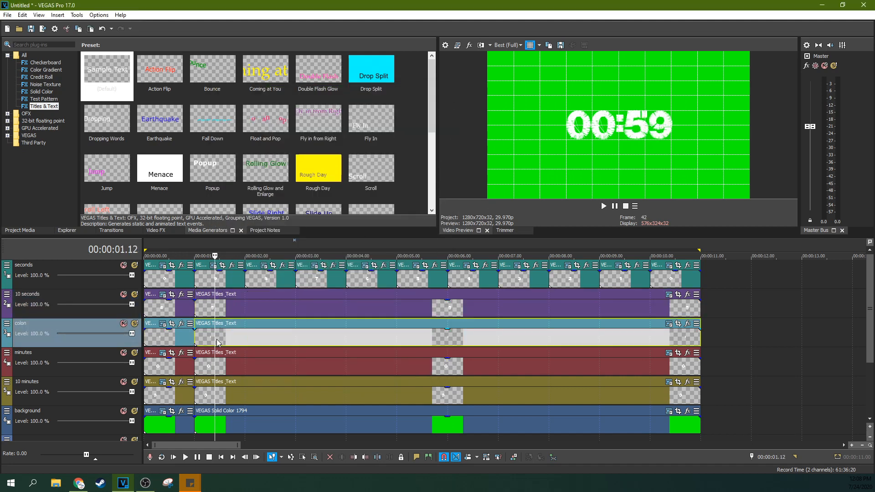
left_click(177, 341)
- Change the text of the first one-second title on the minutes track to "1"
left_click(177, 369)
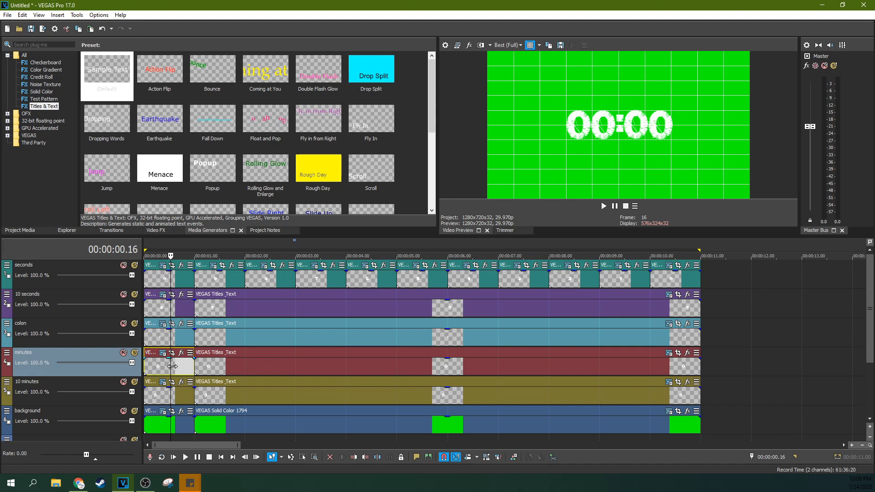
left_click(163, 353)
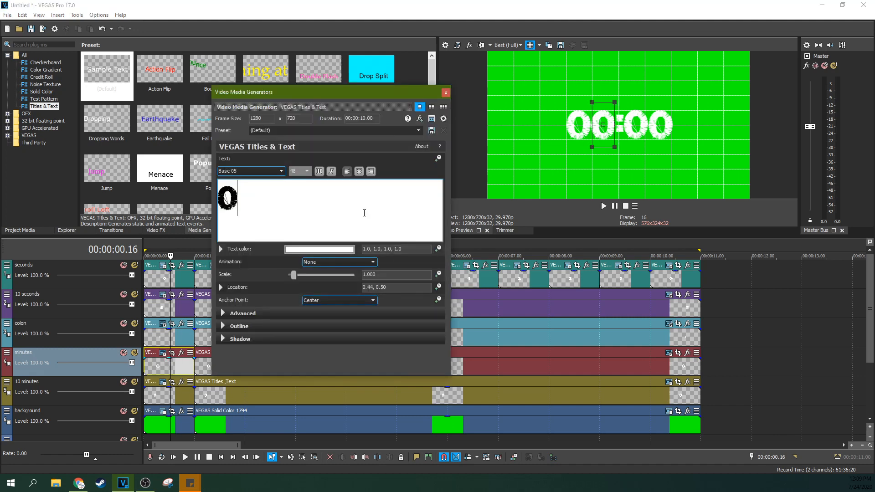
key("BackSpace")
type("1")
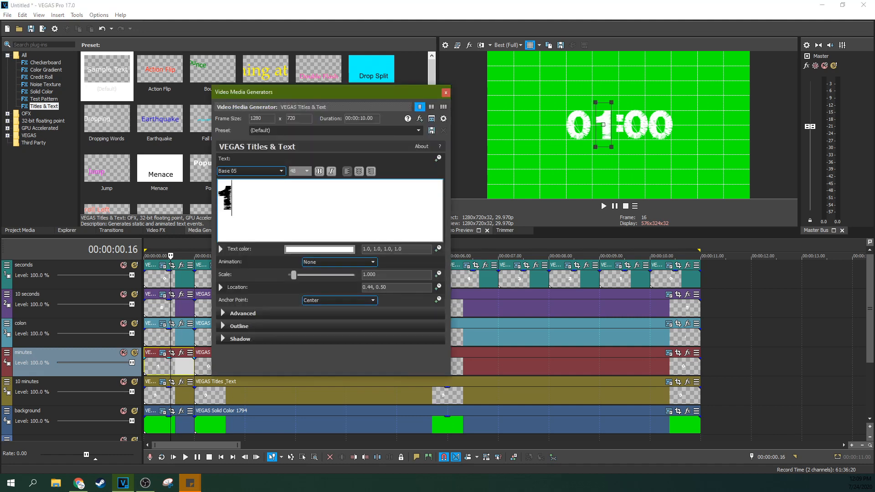
left_click(446, 93)
- Play the start of the timeline to check the switch from 01:00 to 00:59
left_click(297, 366)
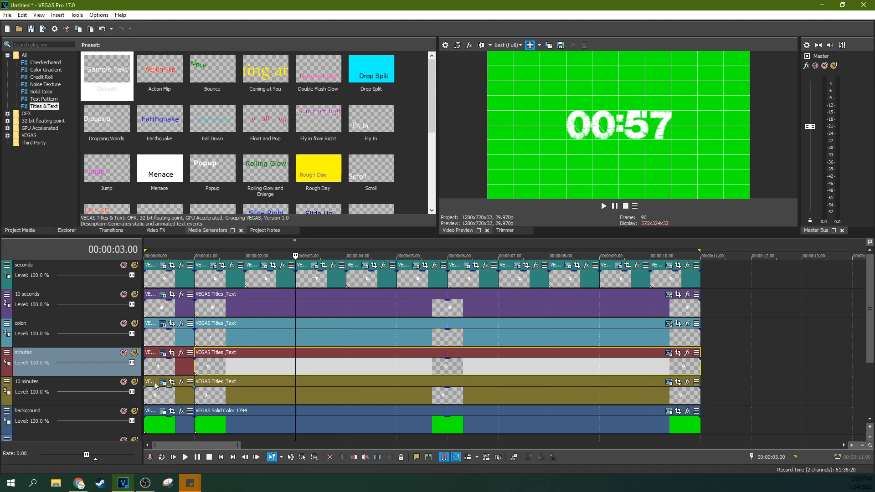
left_click(175, 373)
key("space")
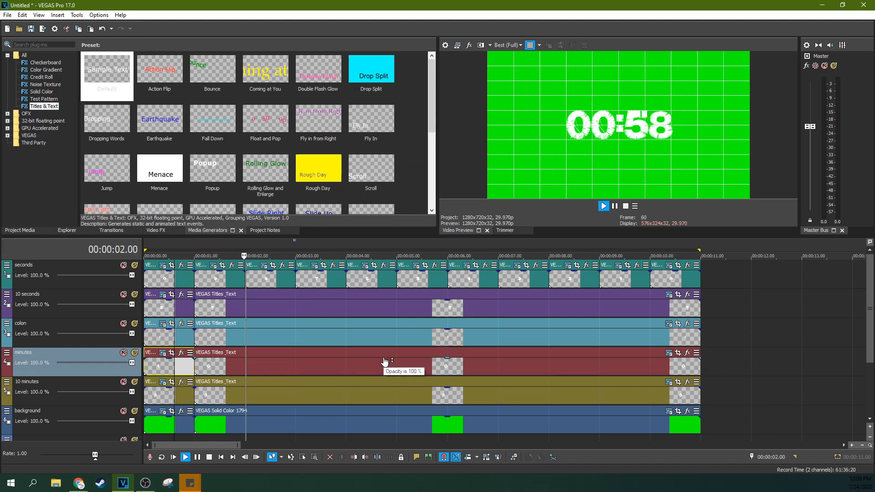
left_click(219, 399)
key("space")
key("space")
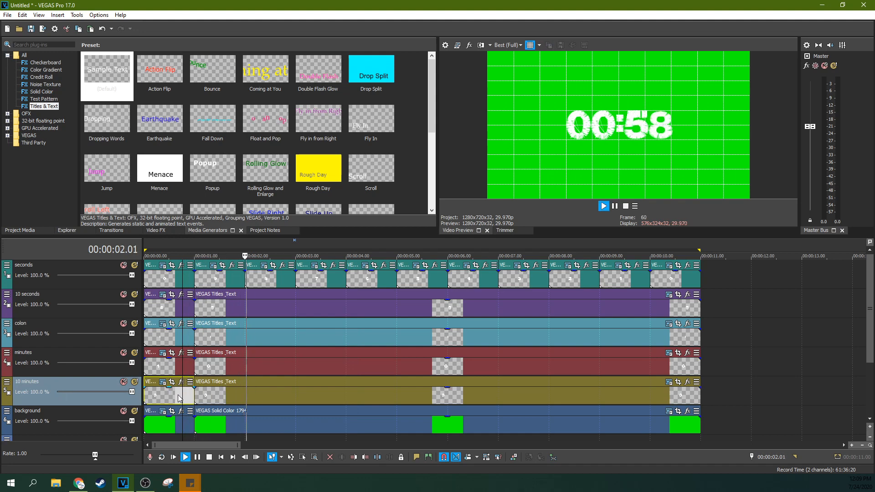
key("space")
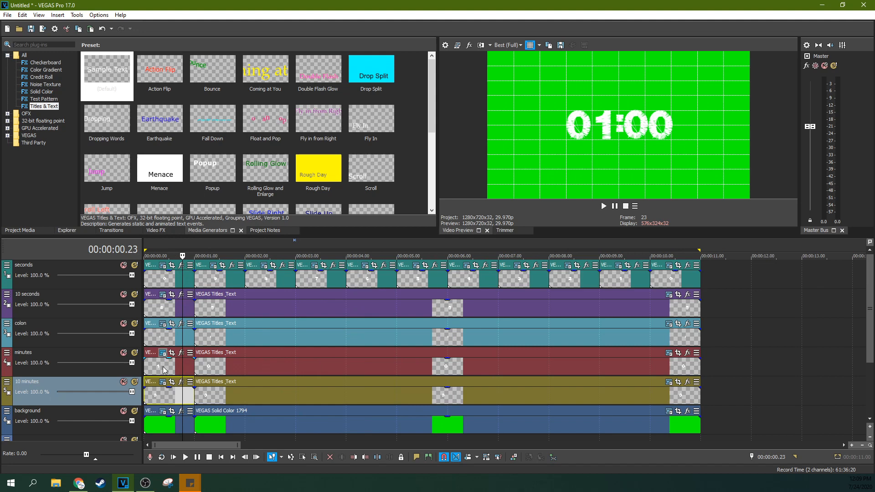
- Play the countdown from about the 8-second mark to check the last seconds titles
scroll(295, 336, "down", 2)
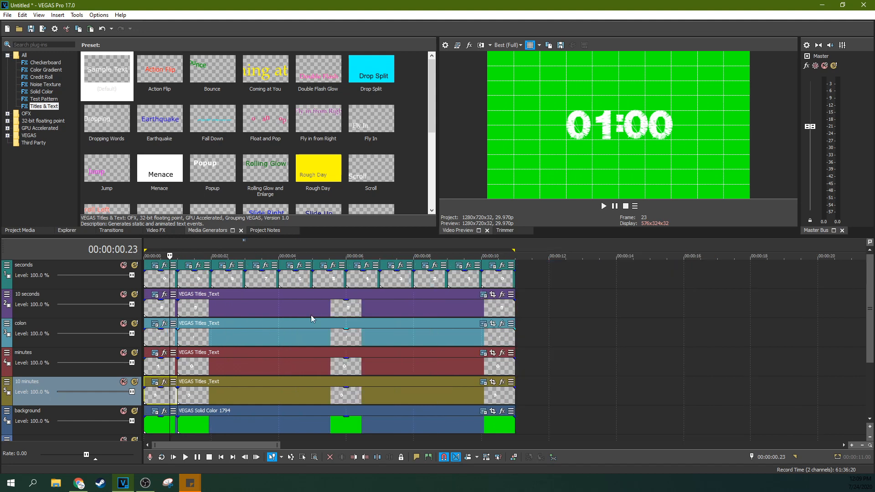
left_click(431, 308)
key("space")
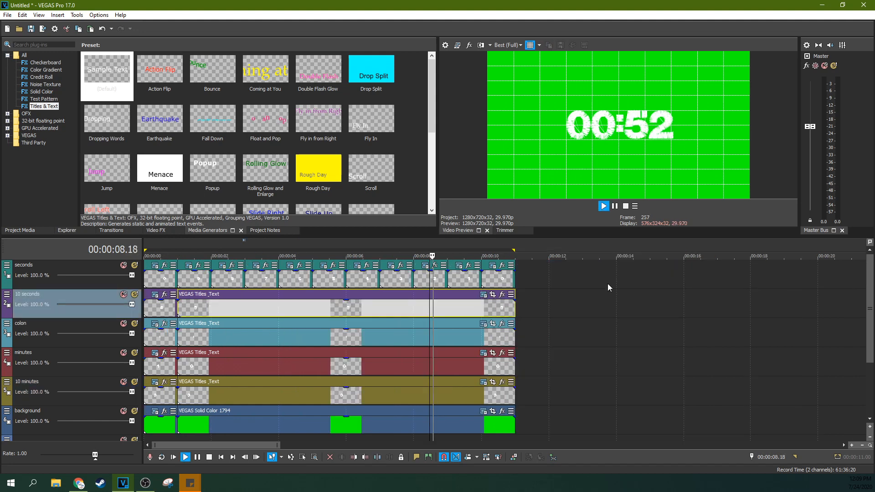
left_click(615, 206)
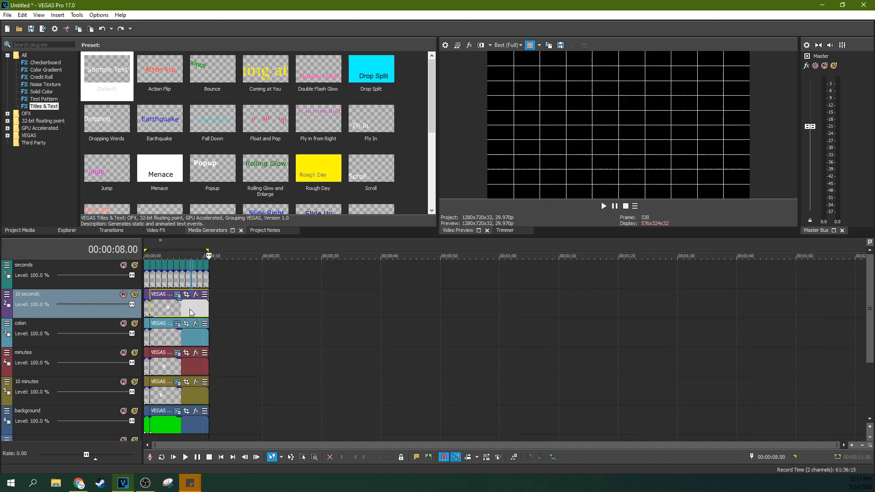
- Place Beep_Short.mp3 from the project media on the empty audio track, starting about two frames before the 1-second cut
scroll(494, 308, "up", 5)
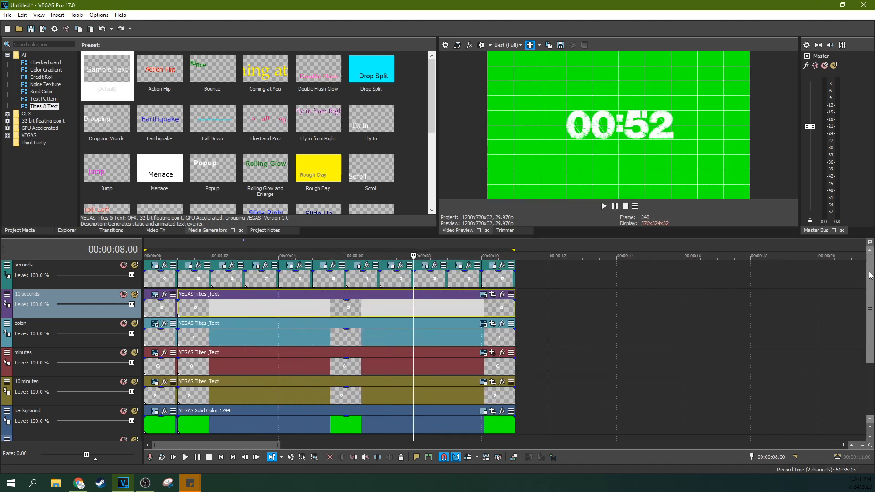
left_click_drag(869, 277, 870, 336)
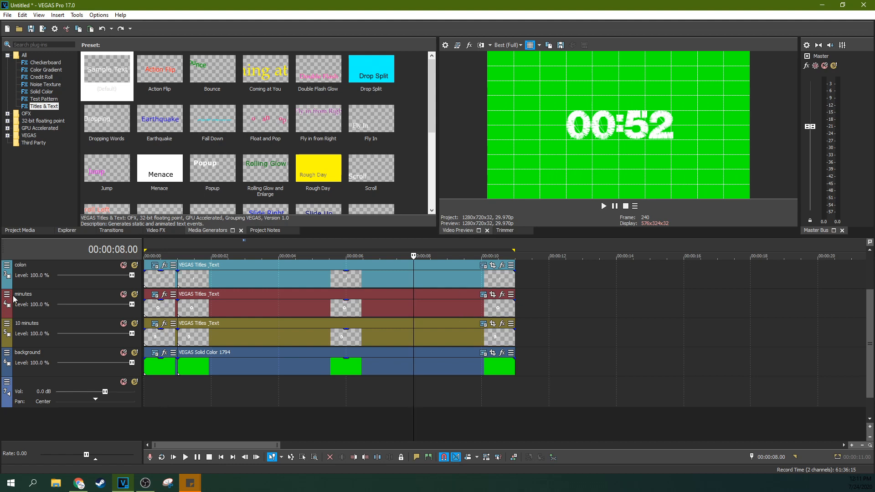
left_click(19, 231)
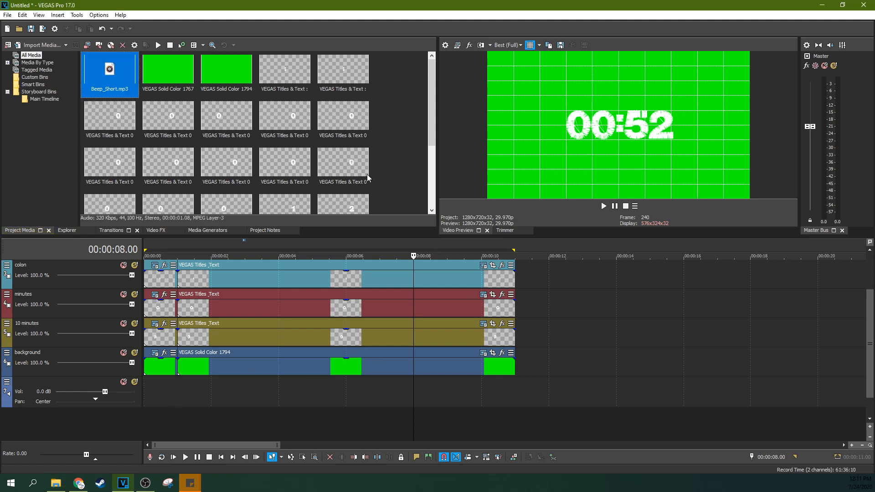
left_click_drag(110, 86, 268, 381)
left_click(159, 395)
scroll(160, 395, "up", 3)
left_click(242, 400)
scroll(241, 400, "up", 5)
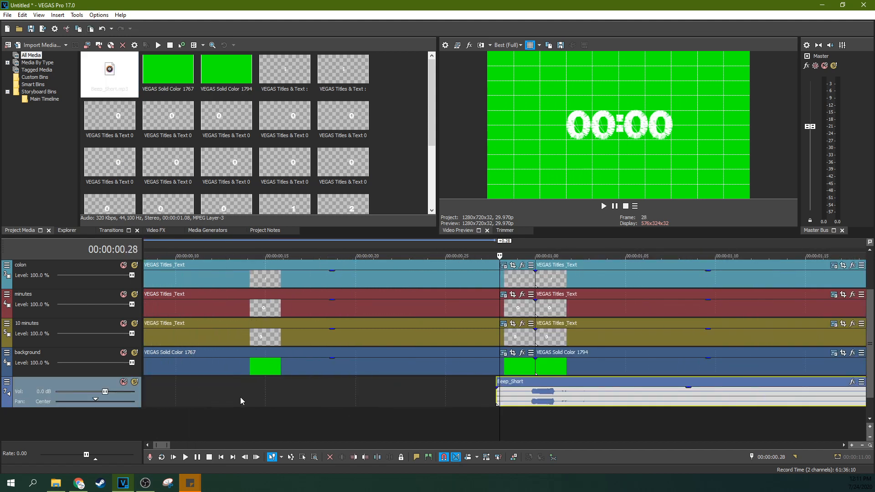
- Trim the silent start of the Beep_Short clip to just before the 1-second cut and play the transition
scroll(534, 382, "down", 4)
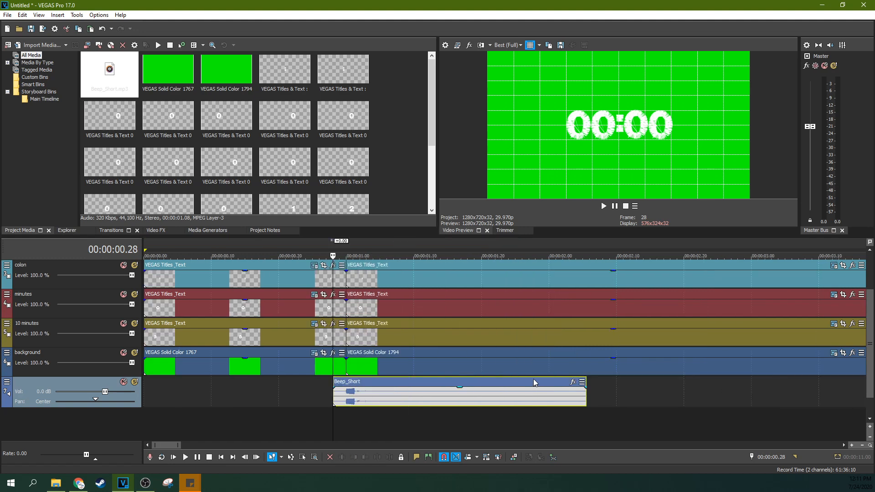
left_click_drag(335, 390, 346, 390)
scroll(346, 390, "up", 5)
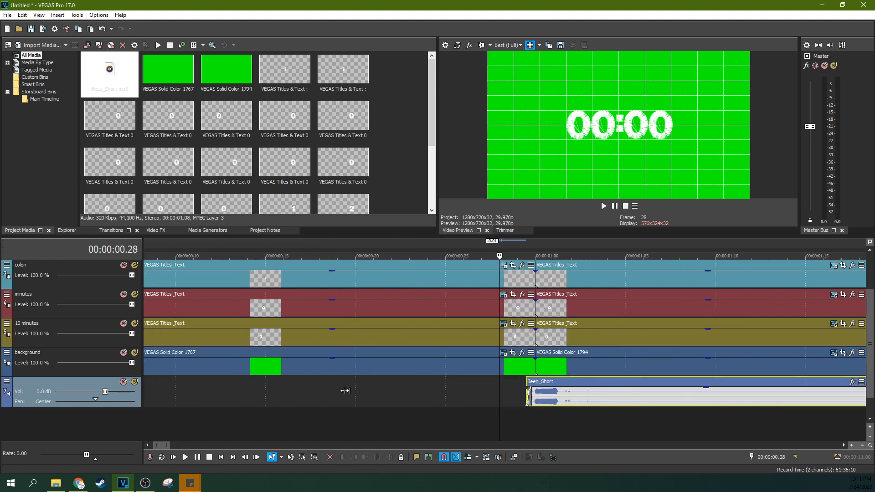
scroll(532, 384, "down", 1)
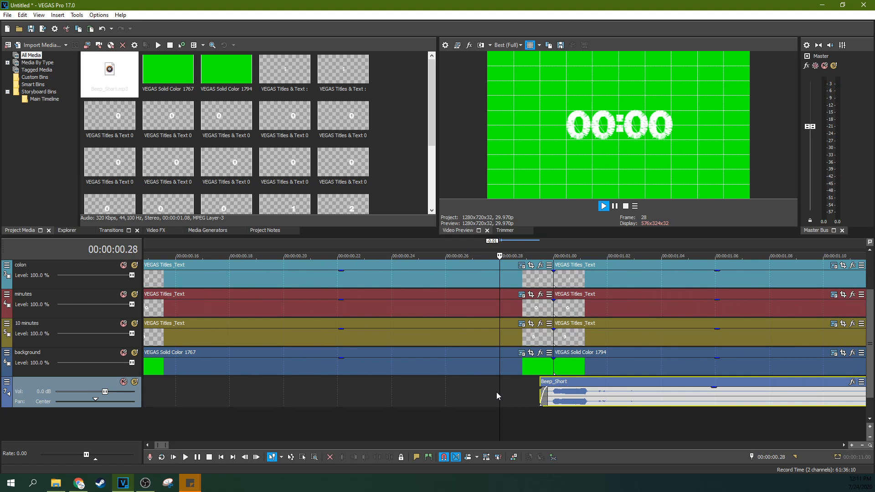
scroll(496, 392, "down", 1)
key("space")
key("space")
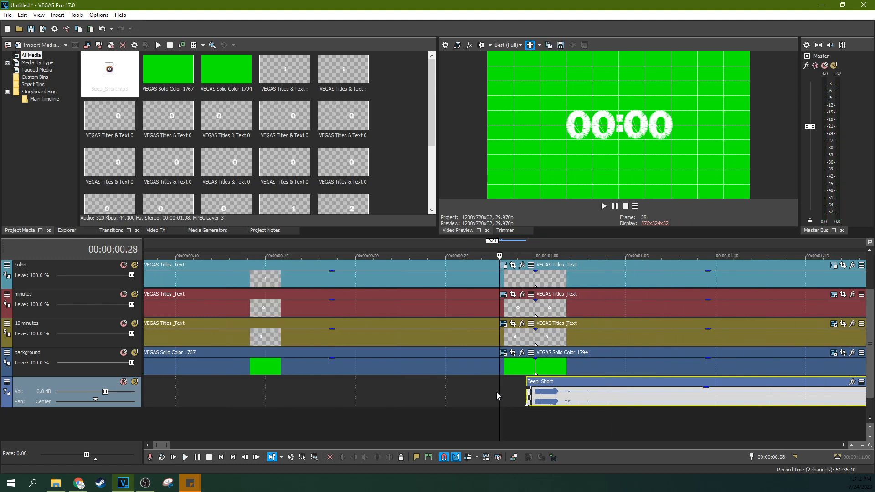
scroll(497, 392, "down", 1)
scroll(497, 392, "down", 1)
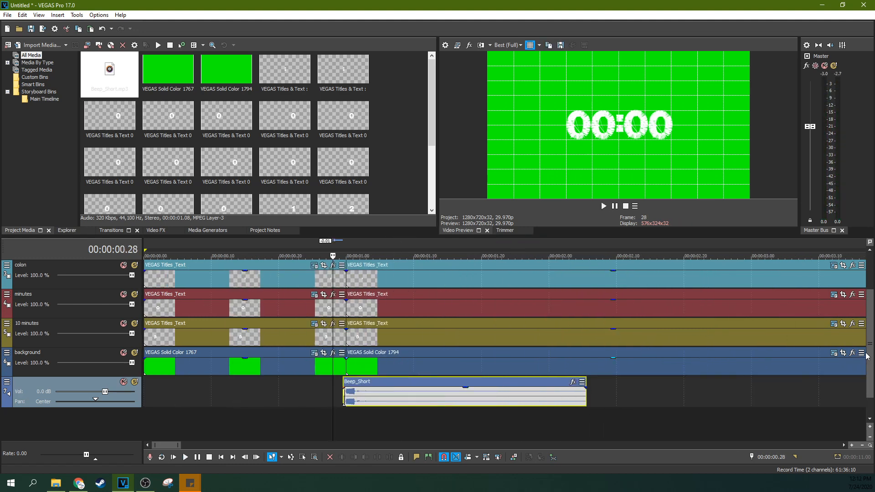
scroll(867, 357, "up", 2)
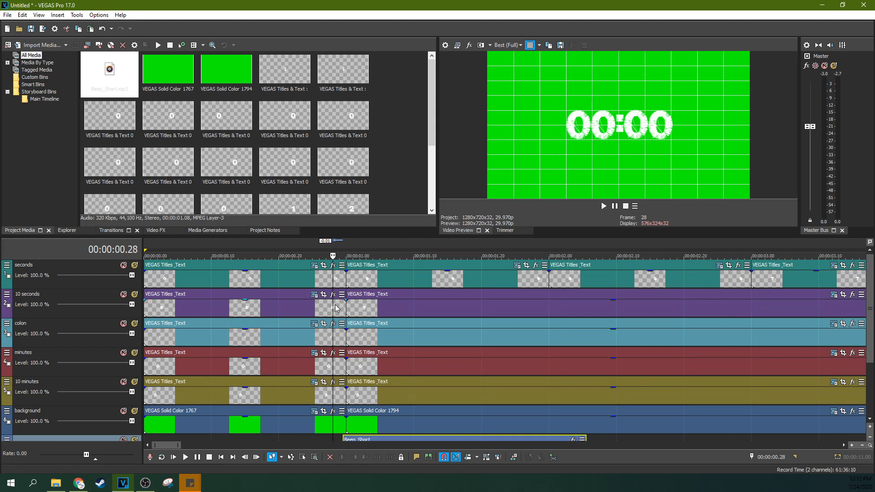
left_click(318, 303)
left_click(315, 295)
key("BackSpace")
type("1")
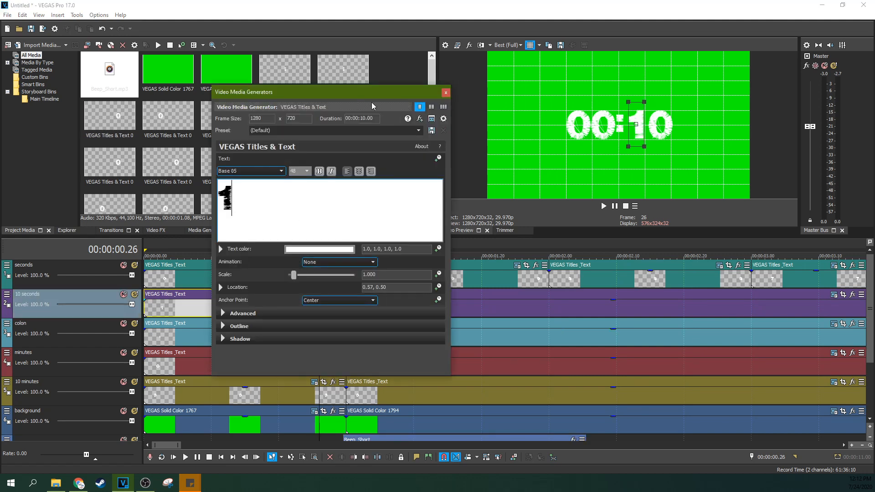
left_click(445, 92)
left_click(256, 342)
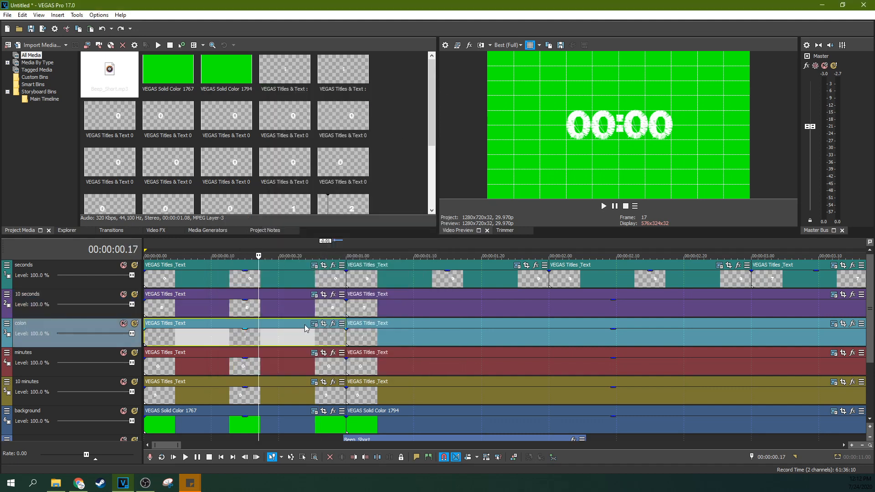
left_click(314, 324)
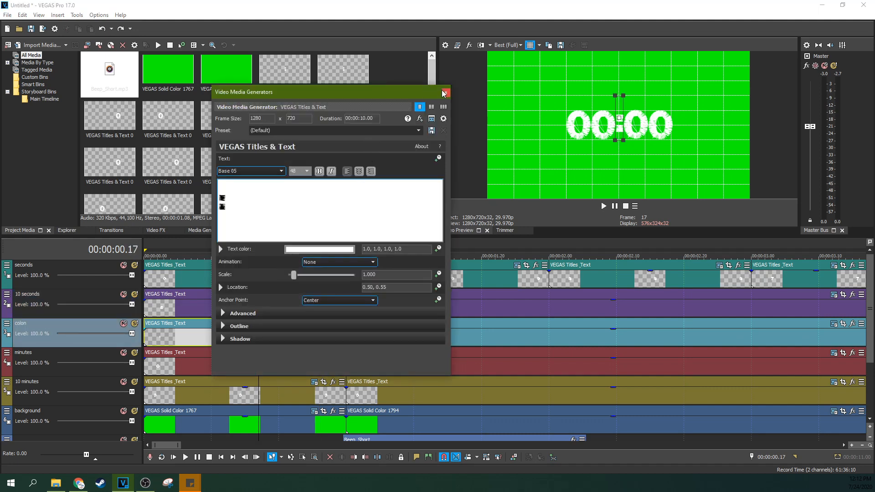
left_click(445, 93)
- Change the text of the first one-second title on the minutes track to "1"
left_click(316, 358)
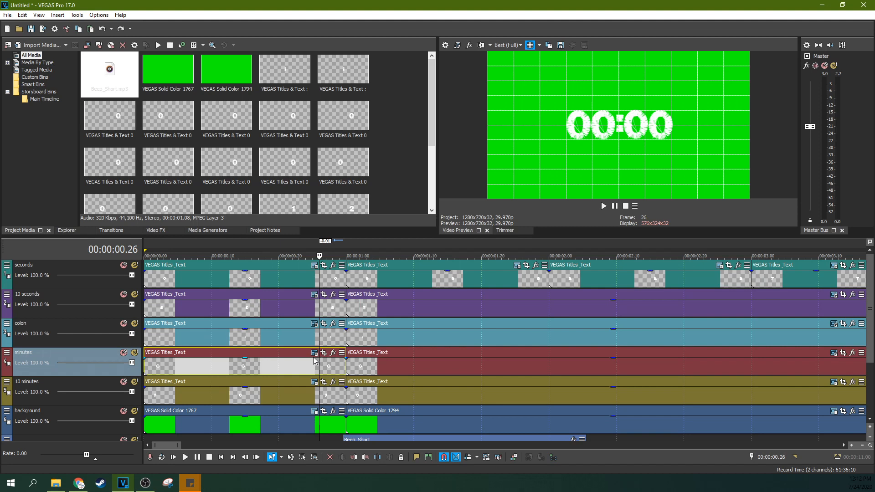
left_click(314, 360)
left_click(314, 353)
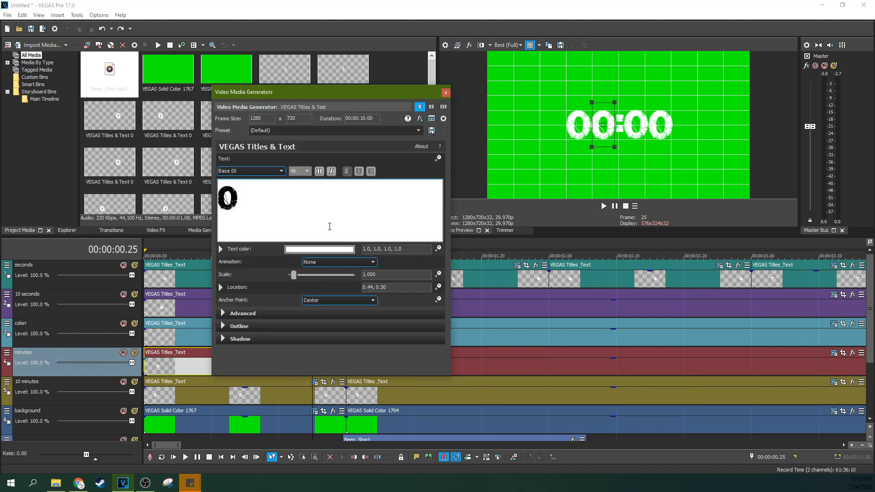
key("BackSpace")
type("1")
left_click(446, 93)
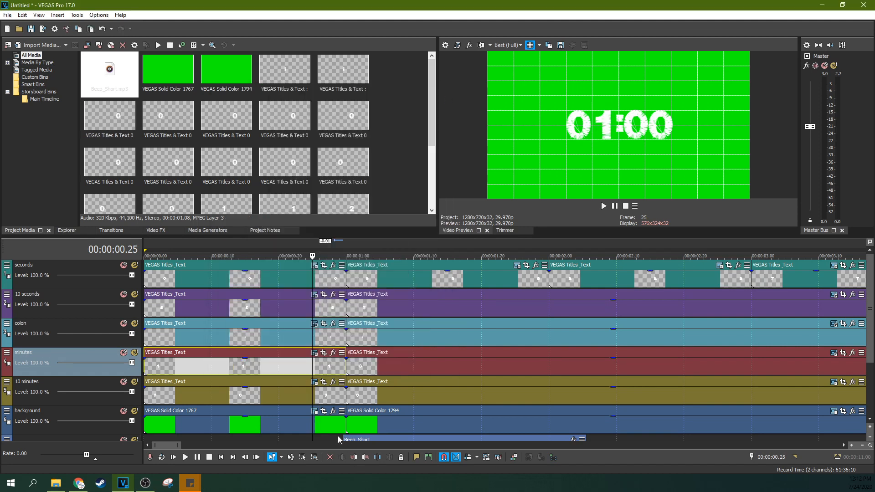
- Play the end of the first second to check the digit change together with the beep
left_click(330, 424)
key("space")
key("space")
- Trim the end of the Beep_Short clip to about 7 frames after the 1-second cut and play it
scroll(401, 423, "down", 5)
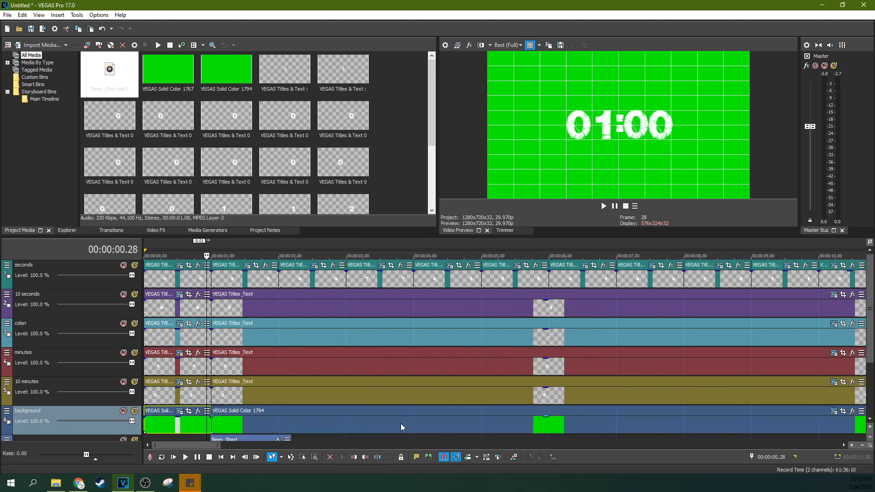
scroll(857, 354, "down", 2)
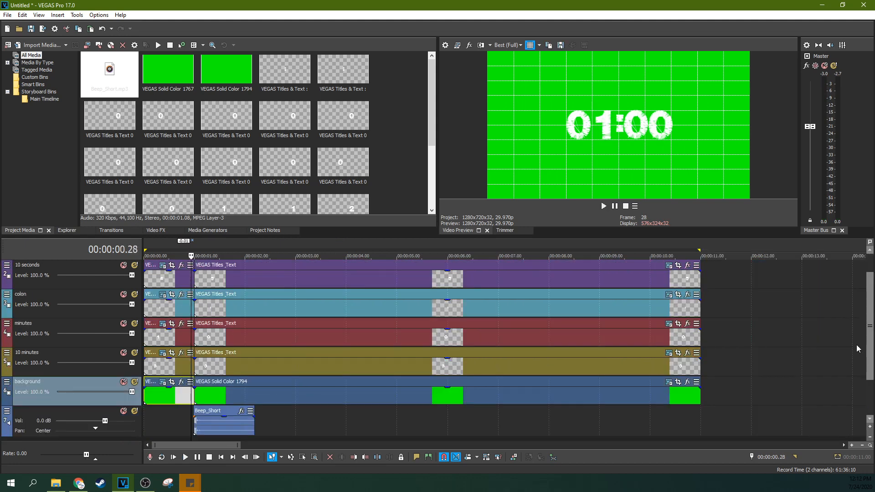
left_click_drag(252, 384, 208, 398)
scroll(209, 399, "up", 4)
scroll(208, 398, "up", 4)
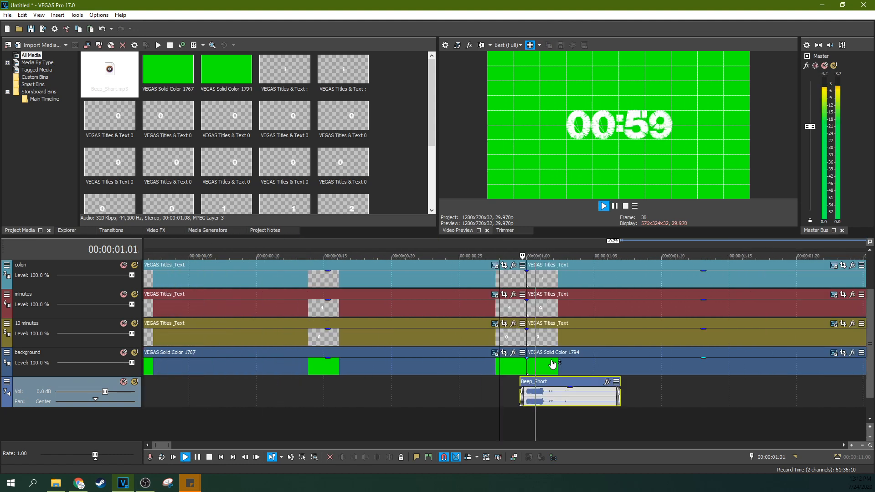
scroll(578, 398, "down", 8)
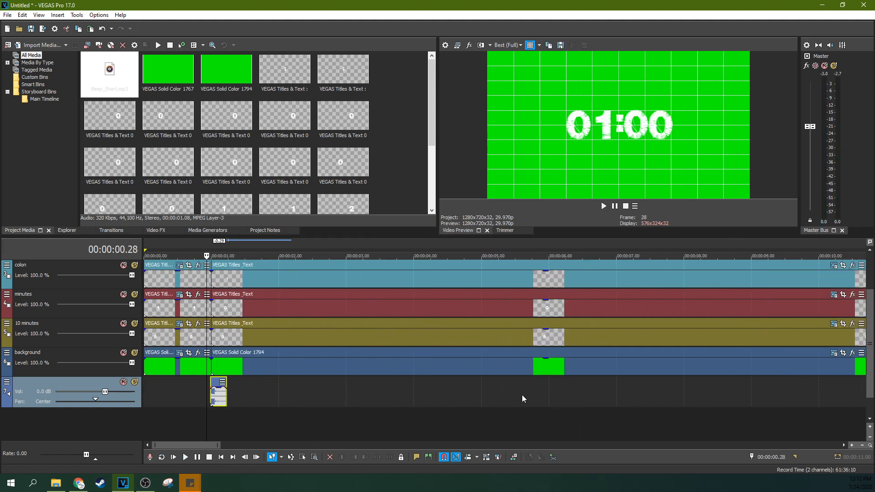
- Copy the trimmed beep to the 2-second mark on the audio track and check the timing of the first beep
left_click_drag(222, 398, 285, 395)
left_click(215, 401)
scroll(215, 401, "up", 6)
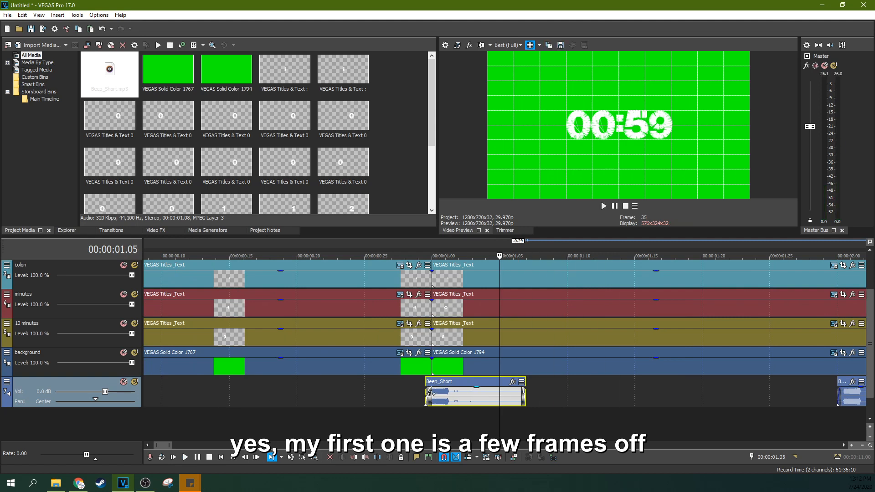
left_click(398, 403)
key("space")
key("space")
scroll(488, 391, "down", 3)
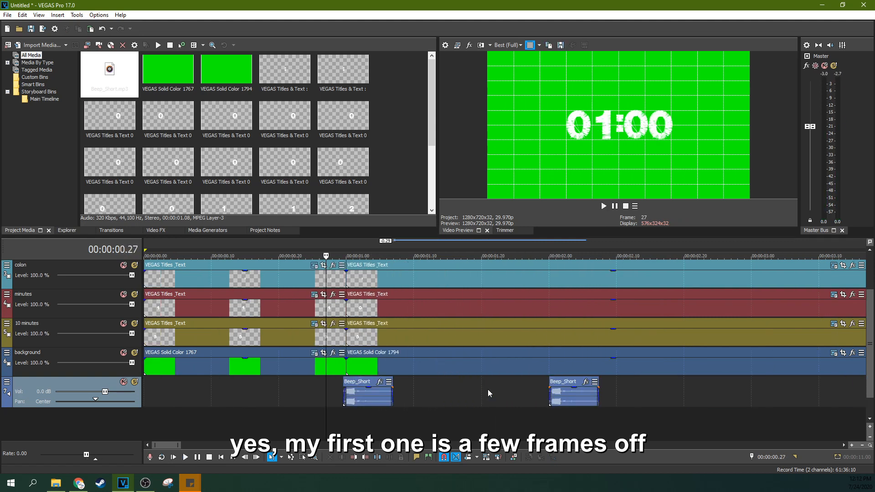
scroll(419, 396, "down", 2)
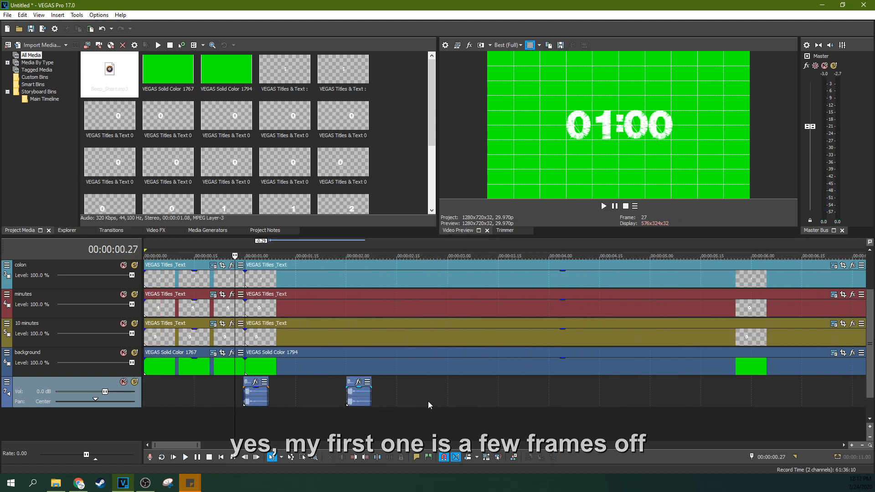
- Copy the trimmed beep to the 3-second and 4-second marks on the audio track
left_click_drag(363, 398, 461, 392)
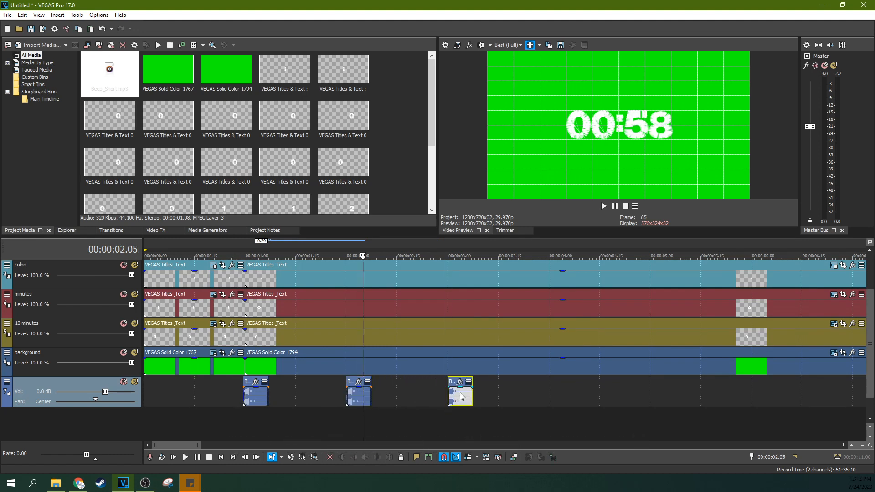
scroll(460, 392, "down", 2)
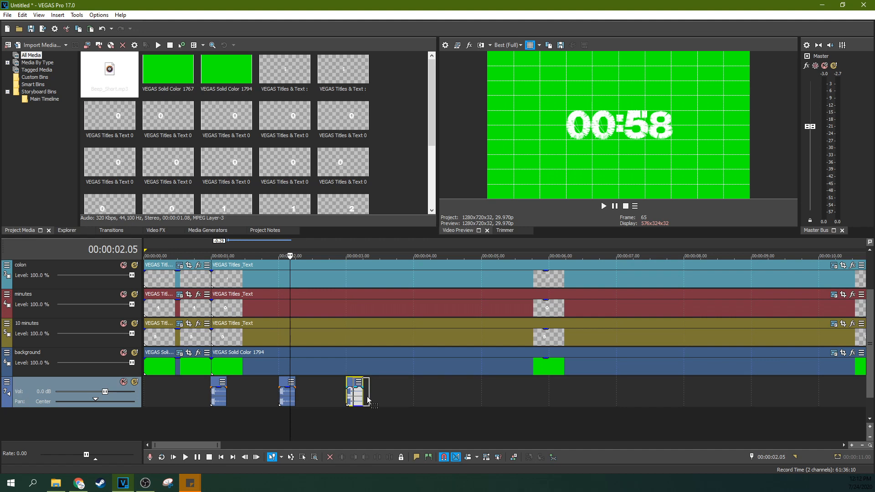
left_click_drag(383, 396, 427, 393)
- Play the beep at the 4-second mark, and copy it to every following second through 10 seconds
left_click(410, 325)
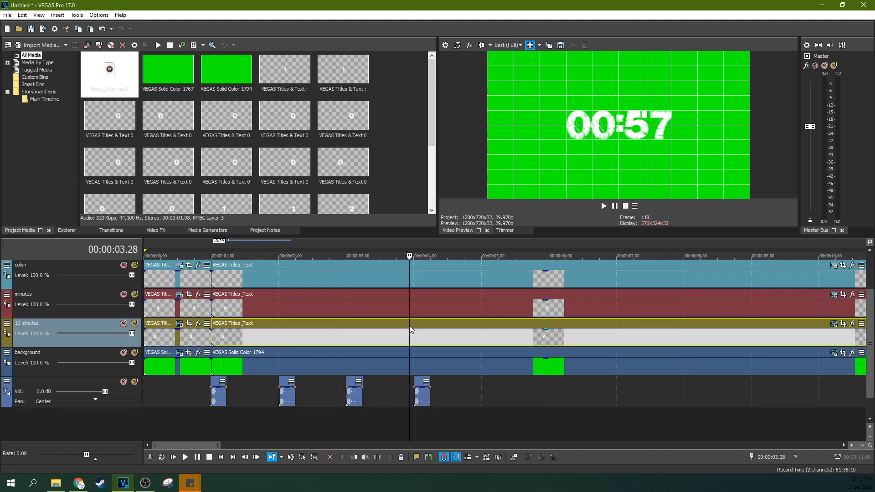
scroll(455, 364, "up", 2)
scroll(455, 364, "up", 2)
key("space")
key("space")
left_click(524, 397)
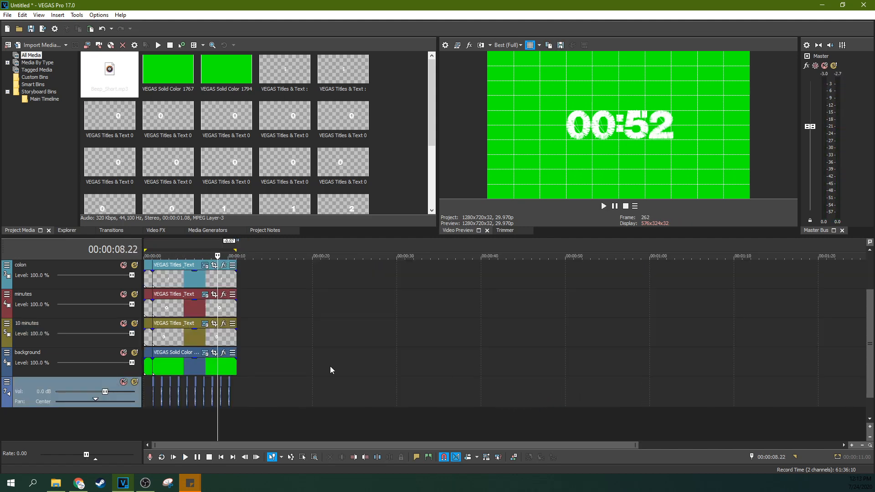
- Copy every event on all tracks from the 1-second cut to the 11-second end, using the Selection Edit tool
scroll(330, 370, "up", 4)
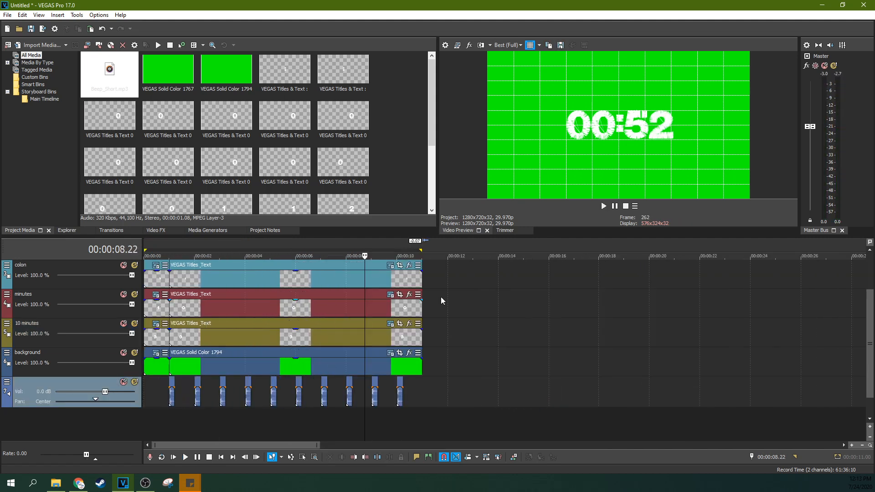
scroll(873, 311, "up", 1)
left_click_drag(874, 311, 873, 288)
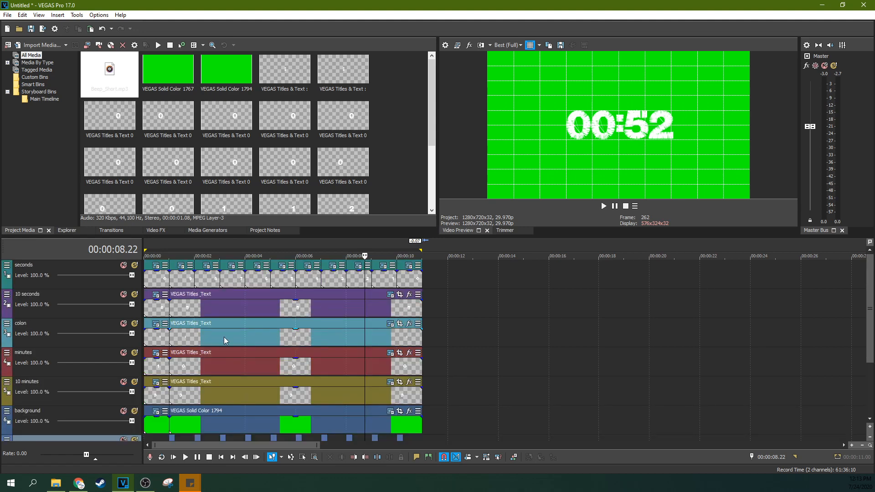
left_click(302, 456)
left_click_drag(872, 290, 871, 312)
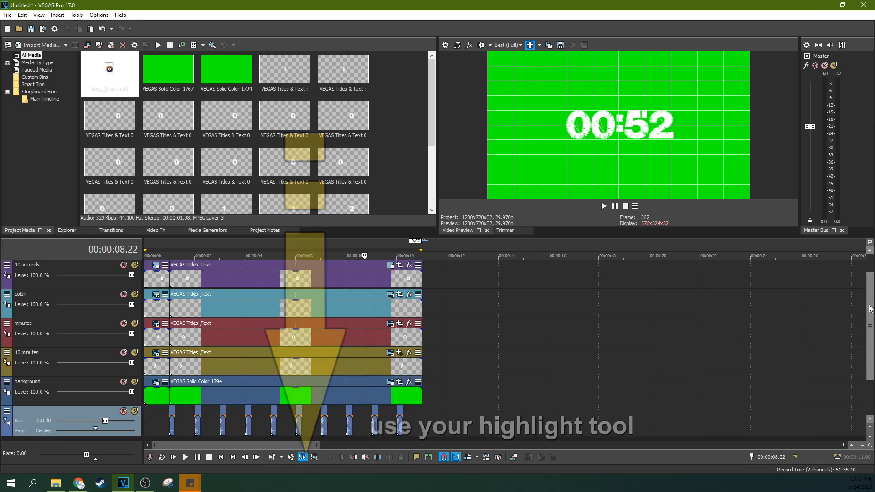
left_click_drag(506, 432, 172, 264)
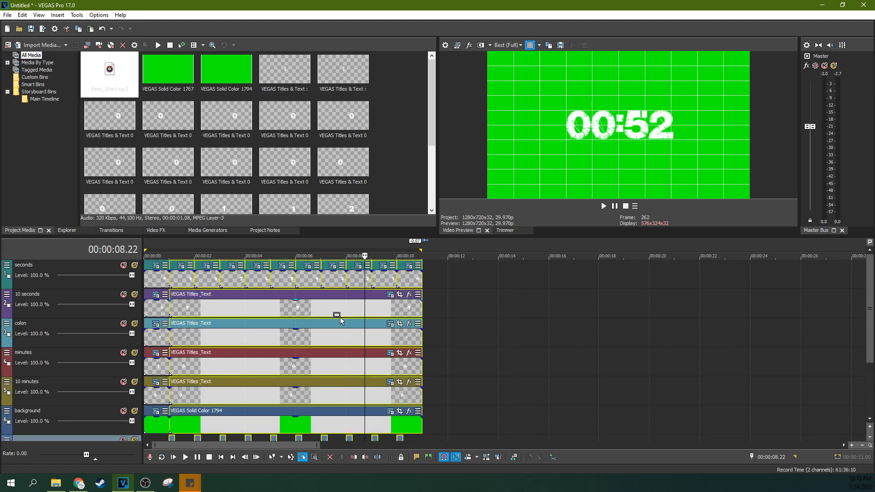
- Try to paste the copied events 5 times end to end at the 11-second mark with the 10 seconds track active
left_click(424, 299)
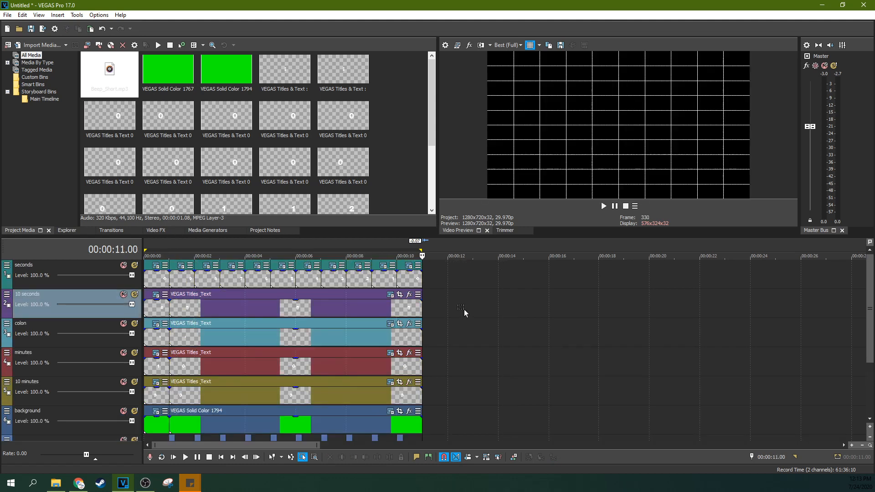
scroll(464, 309, "up", 5)
scroll(466, 311, "up", 4)
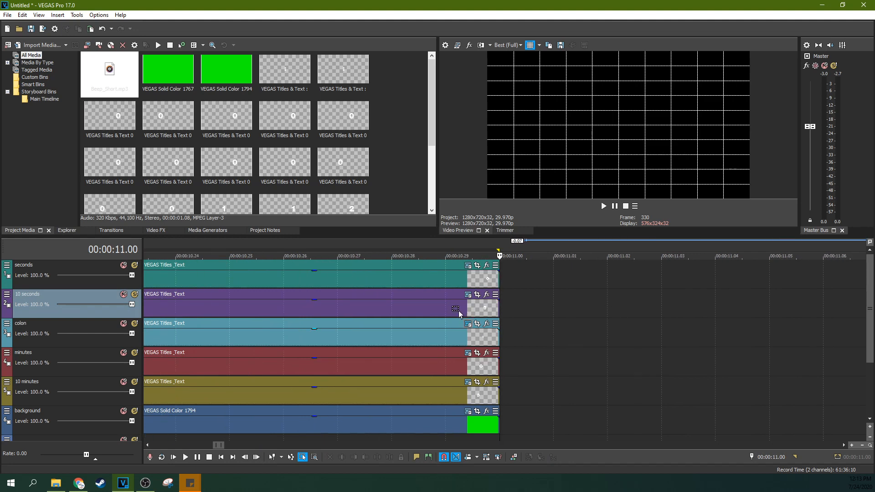
scroll(604, 321, "down", 10)
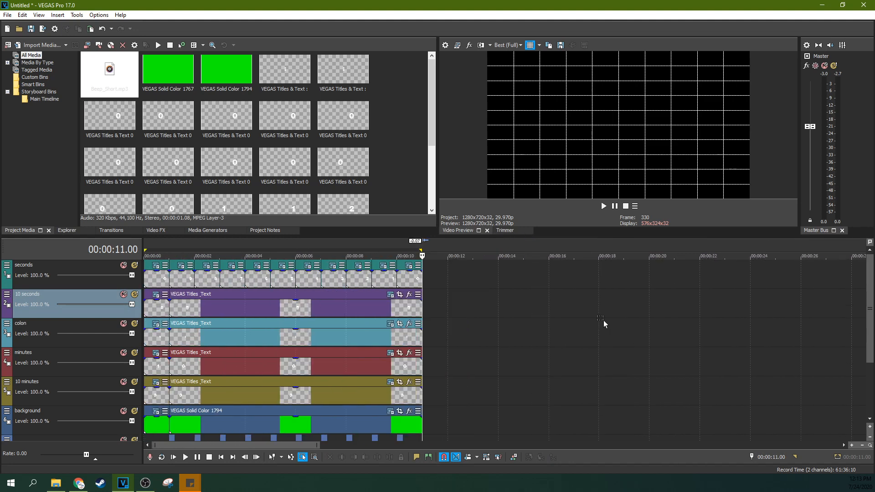
key("ctrl+b")
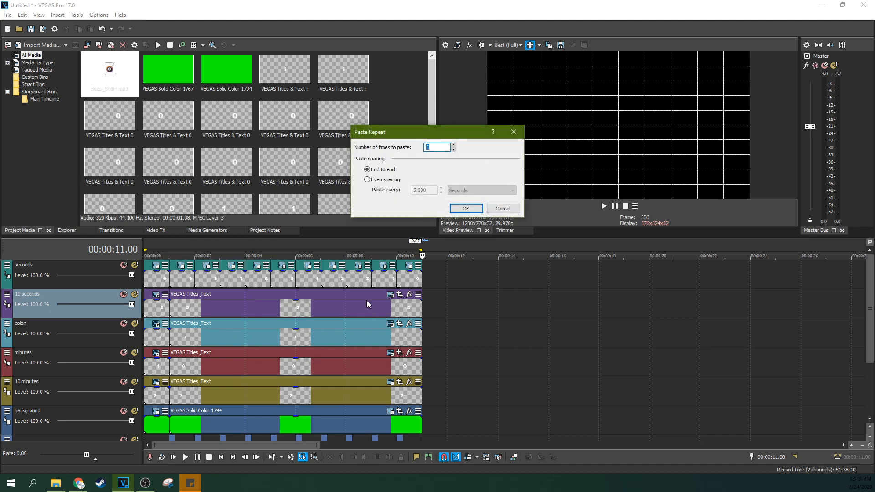
key("Return")
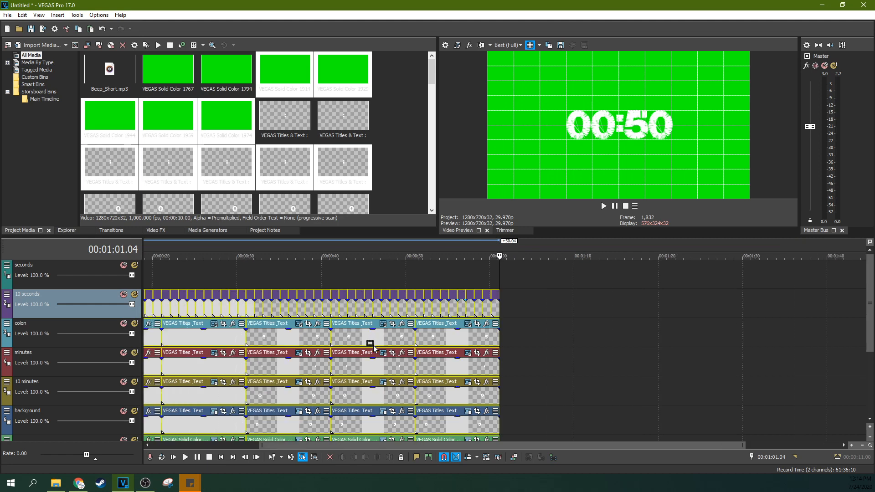
scroll(373, 345, "down", 2)
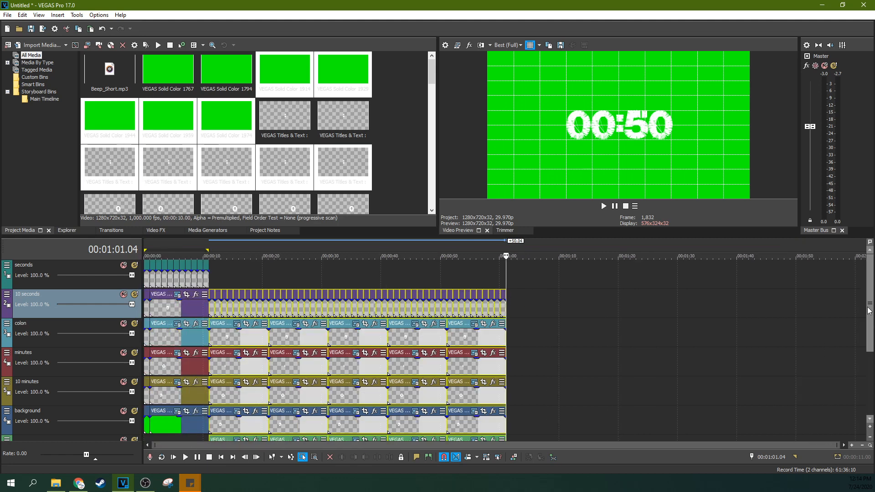
scroll(585, 330, "down", 3)
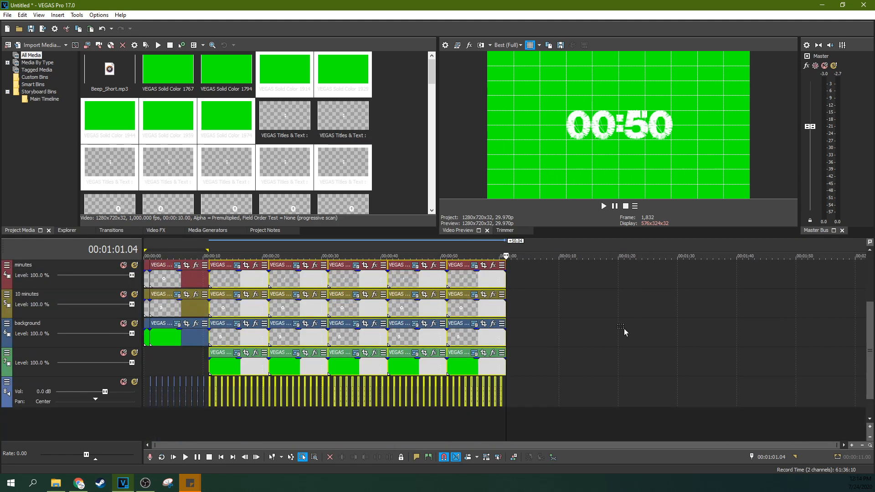
key("ctrl+z")
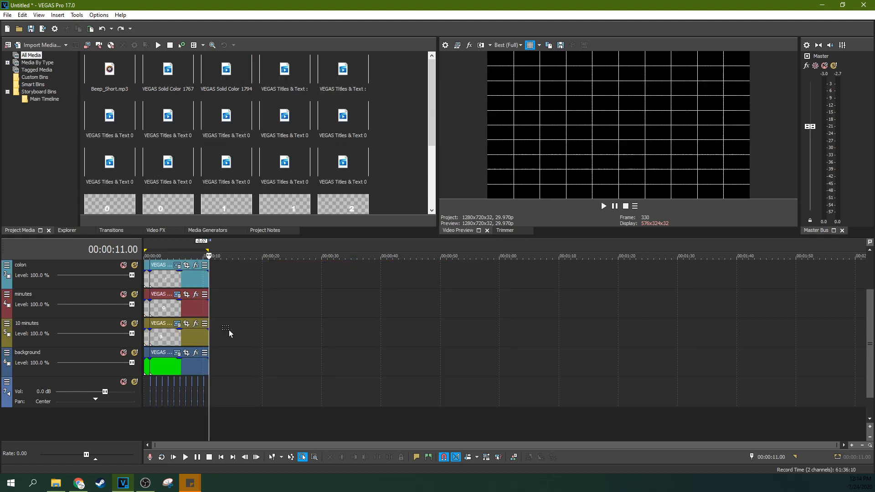
- Paste the copied events 5 times end to end at the 11-second mark with the seconds track active
scroll(863, 297, "up", 2)
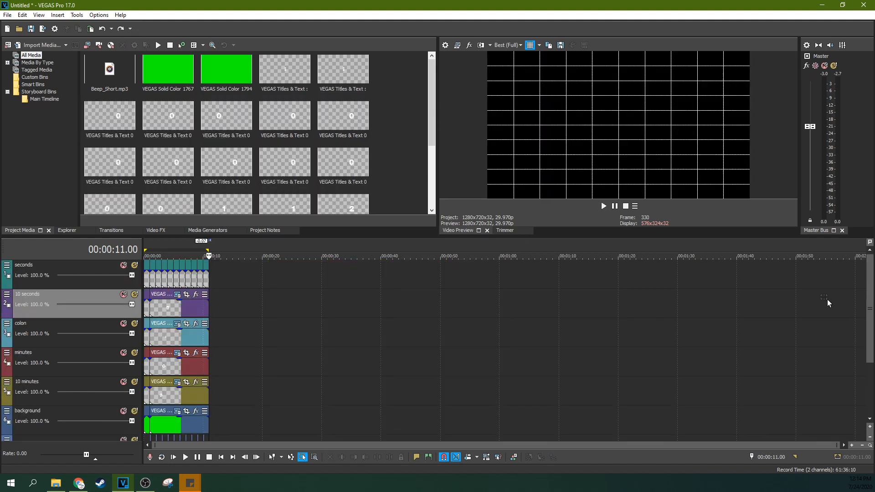
left_click(212, 280)
scroll(215, 283, "up", 5)
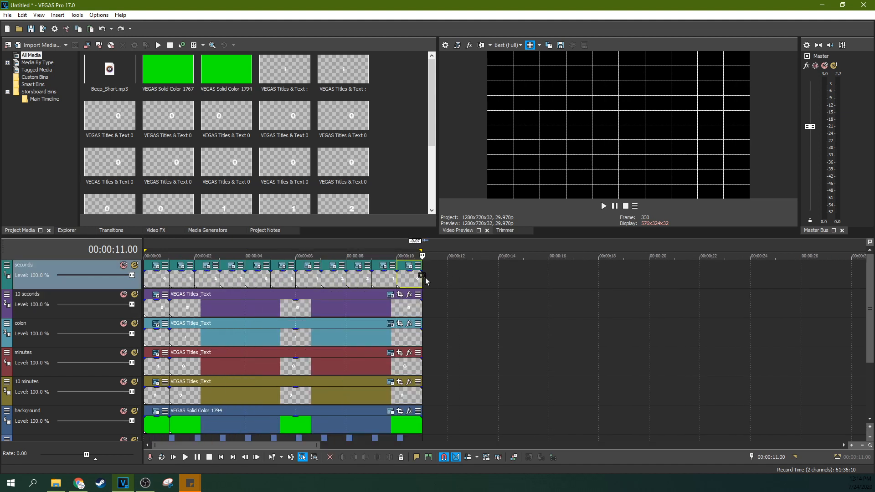
key("ctrl+b")
left_click(502, 204)
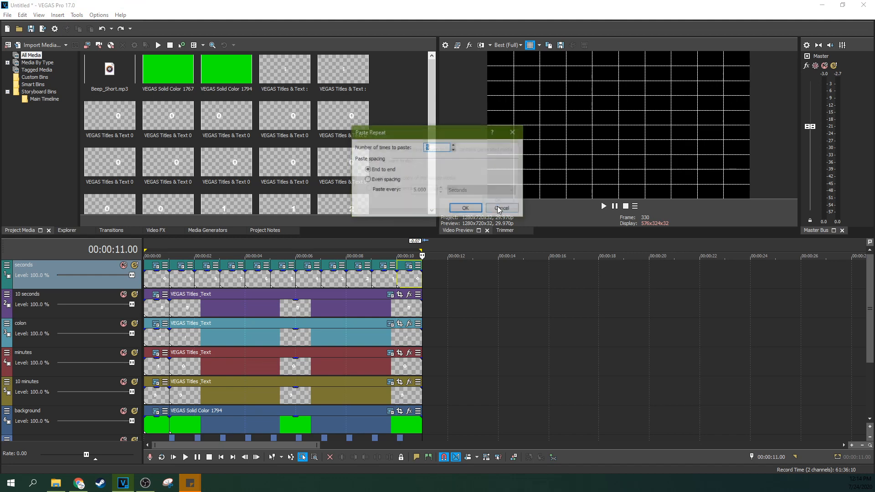
left_click(465, 209)
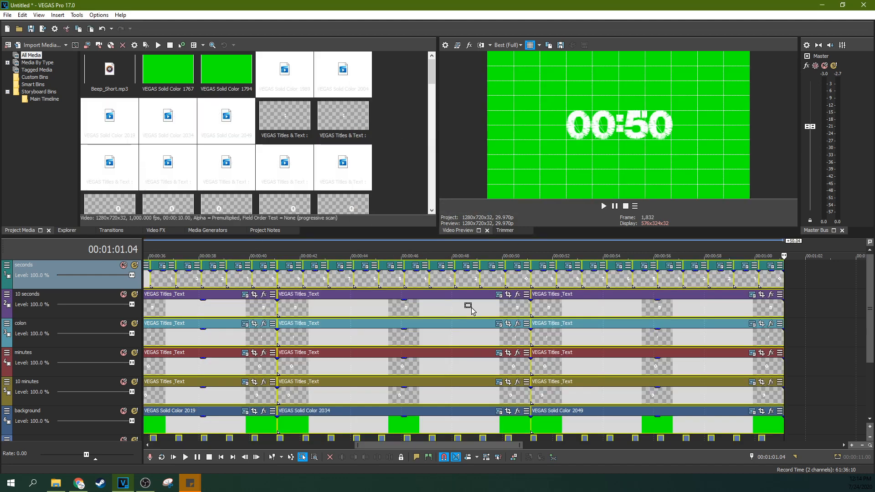
scroll(469, 304, "down", 3)
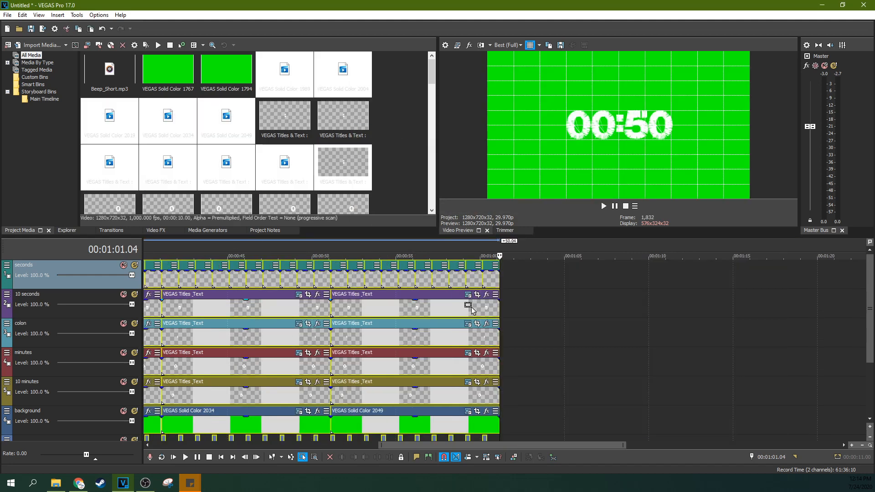
- Switch back to the Normal Edit tool and check the digits in the original and pasted 10 seconds events
left_click(392, 306)
left_click(438, 310)
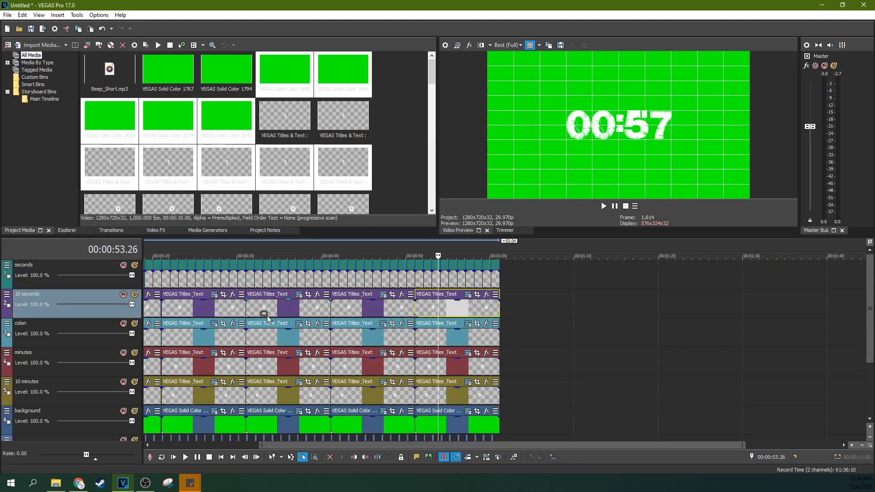
left_click(212, 310)
scroll(294, 335, "down", 2)
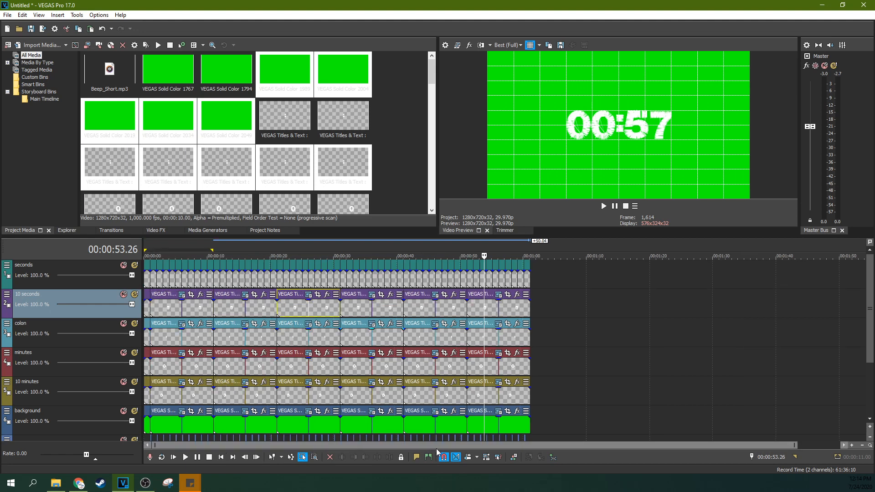
left_click(273, 457)
left_click(169, 313)
scroll(174, 320, "up", 2)
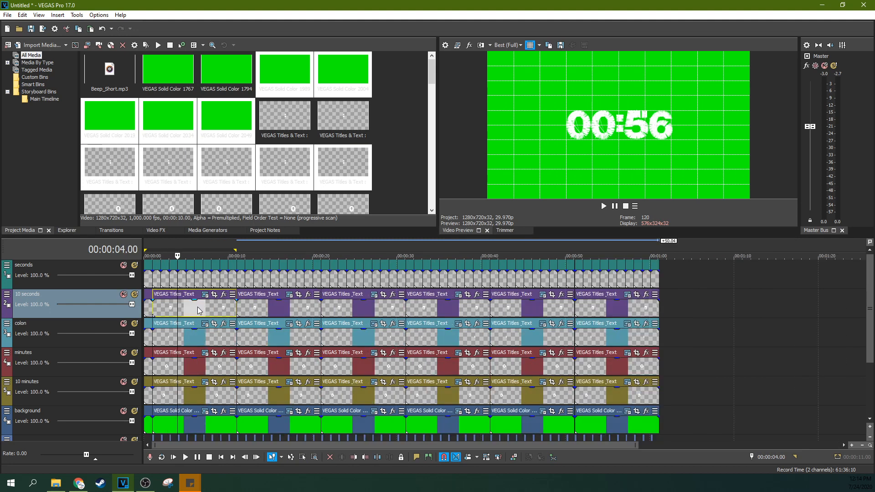
left_click(148, 313)
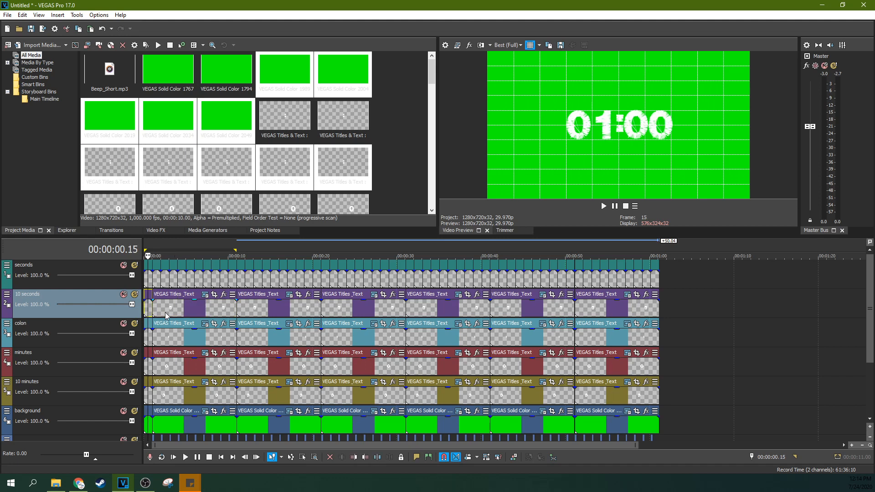
left_click(169, 313)
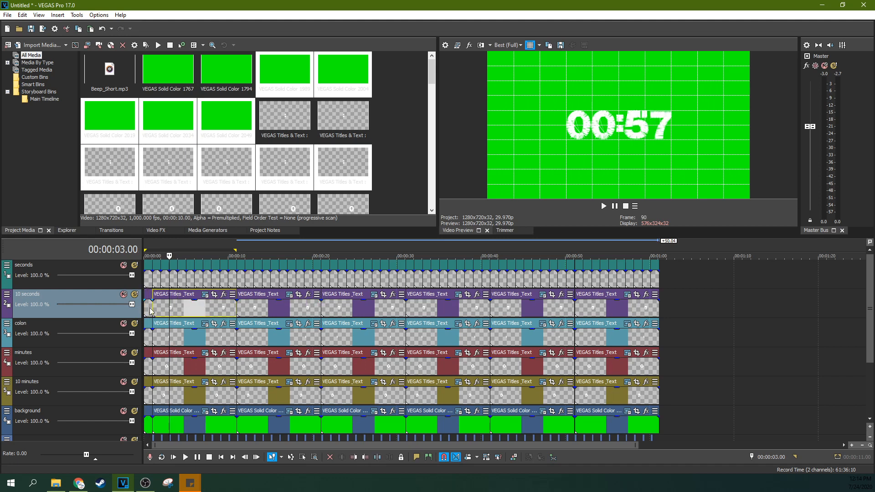
- Change the 10 seconds text to 4 in the block starting at 11 seconds, and count the following blocks down to 0
left_click(262, 311)
left_click(289, 295)
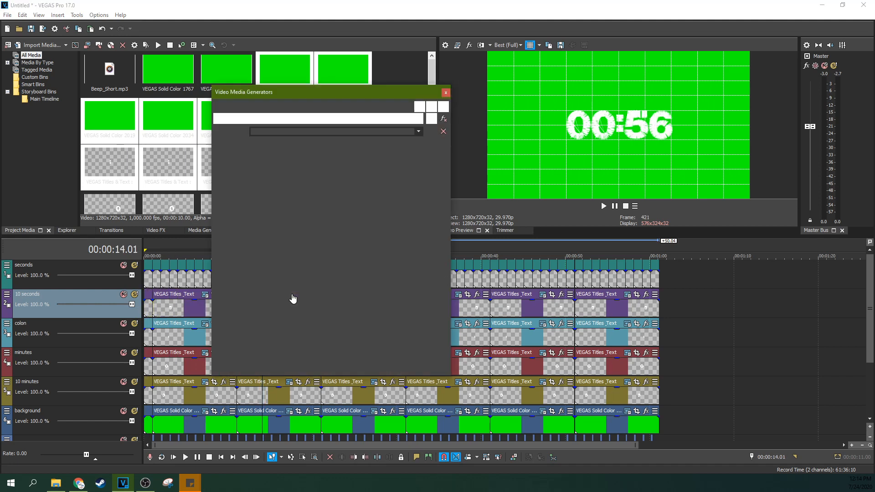
double_click(289, 207)
type("4")
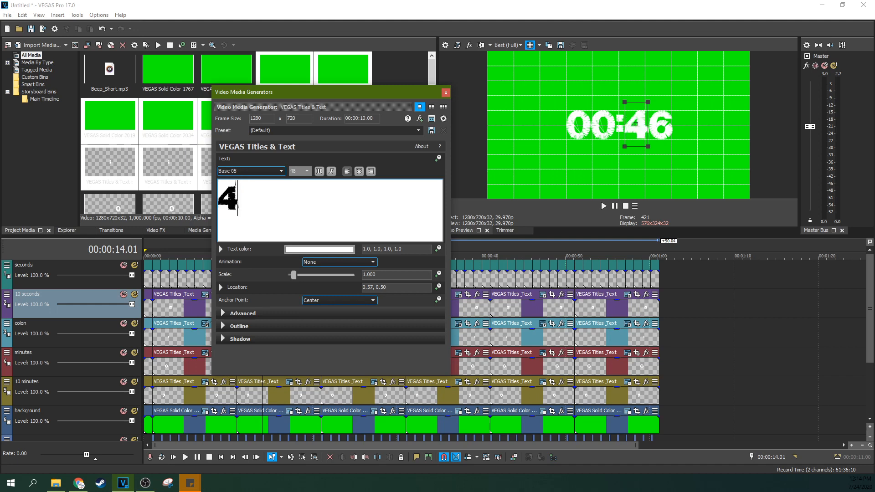
left_click(446, 93)
left_click(364, 313)
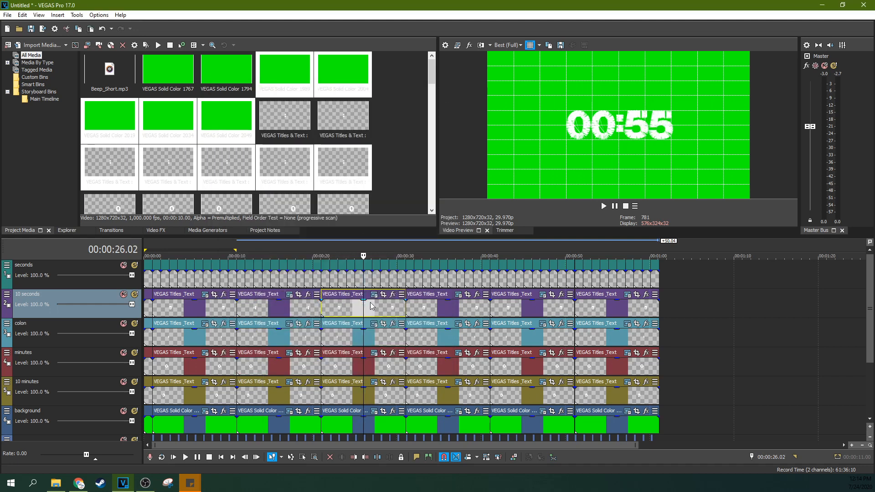
left_click(374, 295)
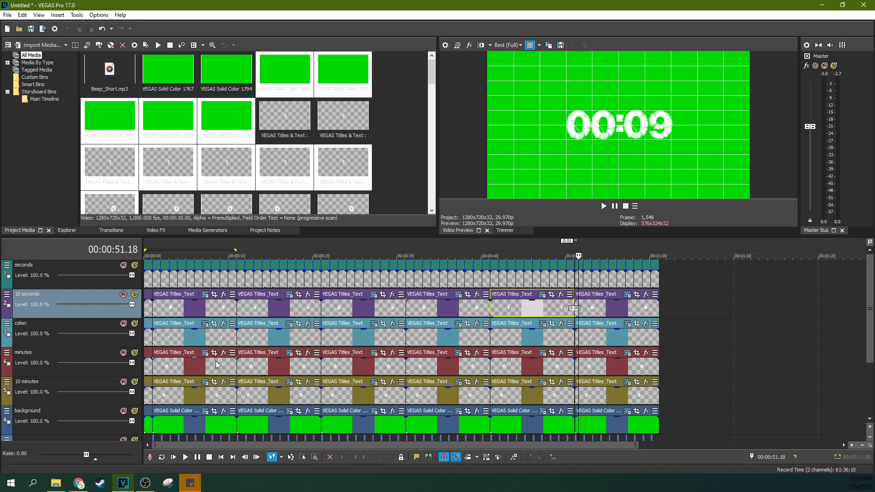
- Delete the five pasted colon events after the 11-second mark
left_click(195, 341)
scroll(195, 341, "down", 2)
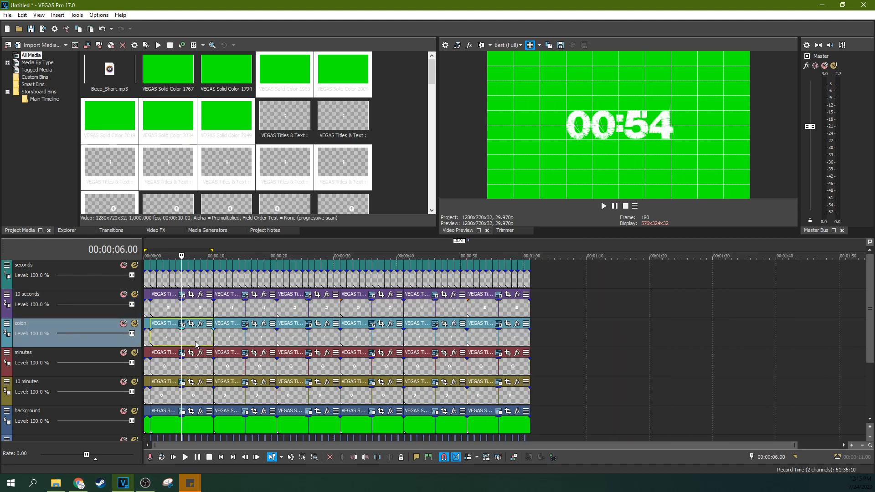
scroll(195, 341, "up", 1)
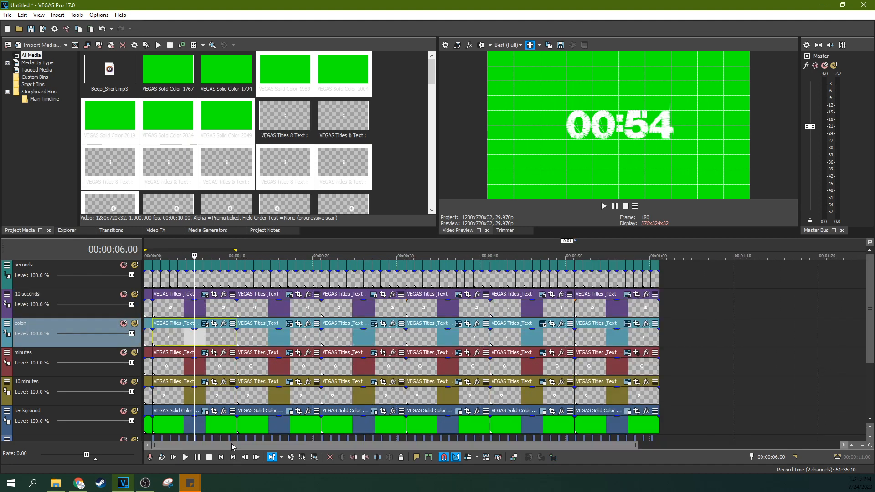
scroll(192, 363, "up", 2)
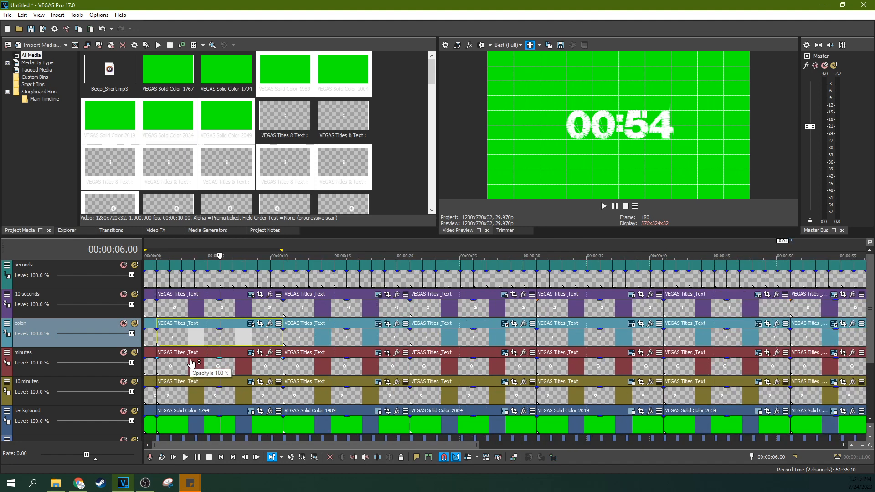
left_click(199, 337)
scroll(262, 336, "down", 2)
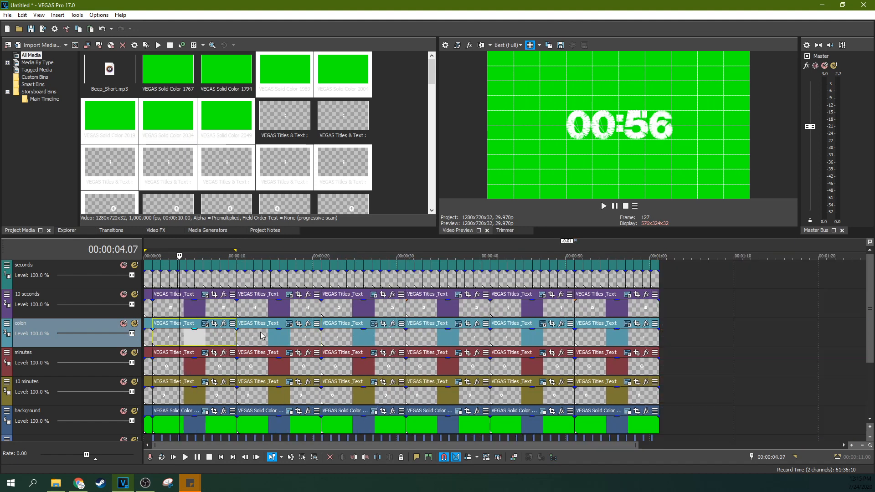
left_click(268, 335)
key("Delete")
left_click(318, 331)
left_click(339, 338)
key("Delete")
left_click(436, 335)
key("Delete")
left_click(526, 336)
key("Delete")
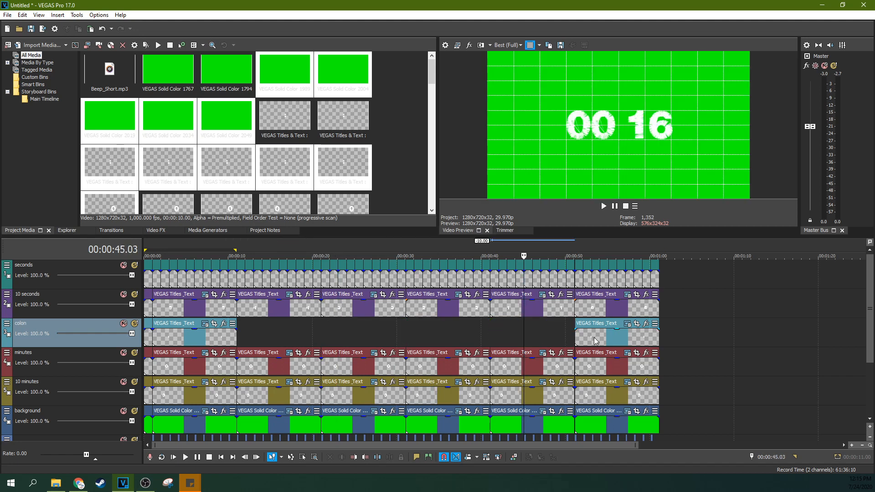
left_click(591, 339)
key("Delete")
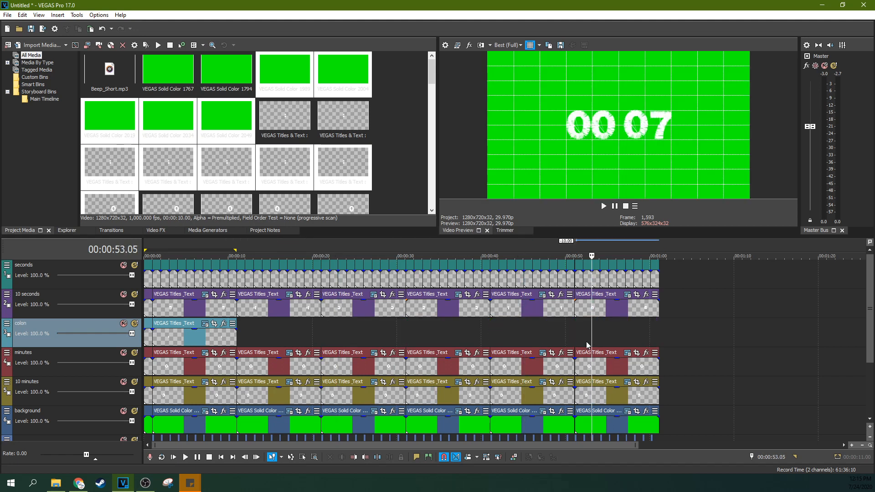
- Delete the pasted minutes and 10 minutes events in the blocks starting at 51, 41 and 31 seconds
left_click(584, 369)
key("Delete")
left_click(590, 392)
key("Delete")
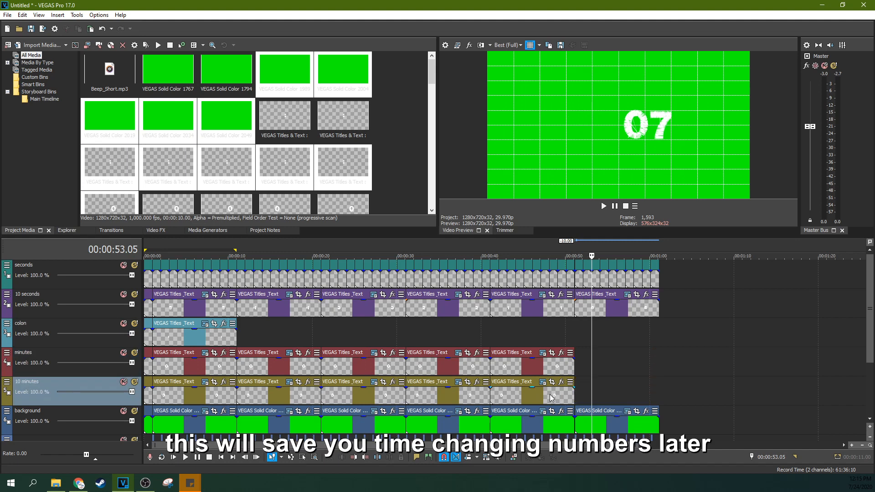
left_click(549, 395)
key("Delete")
left_click(536, 370)
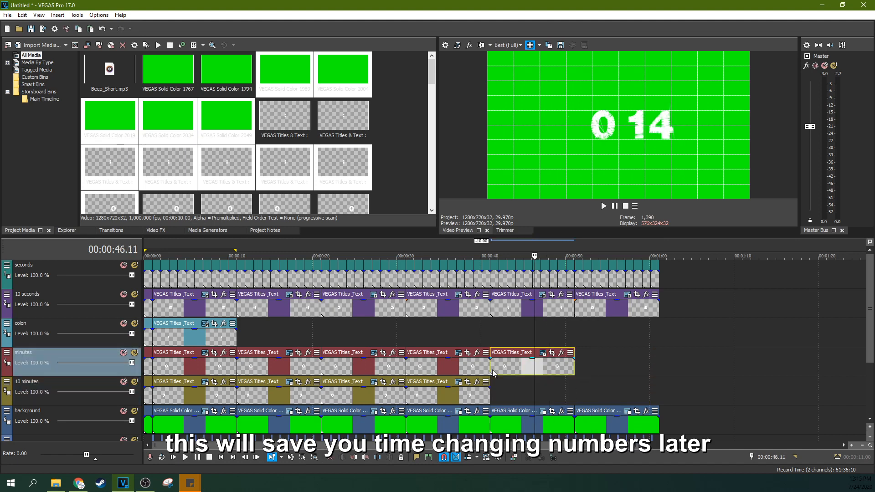
key("Delete")
left_click(443, 368)
left_click(440, 391)
key("Delete")
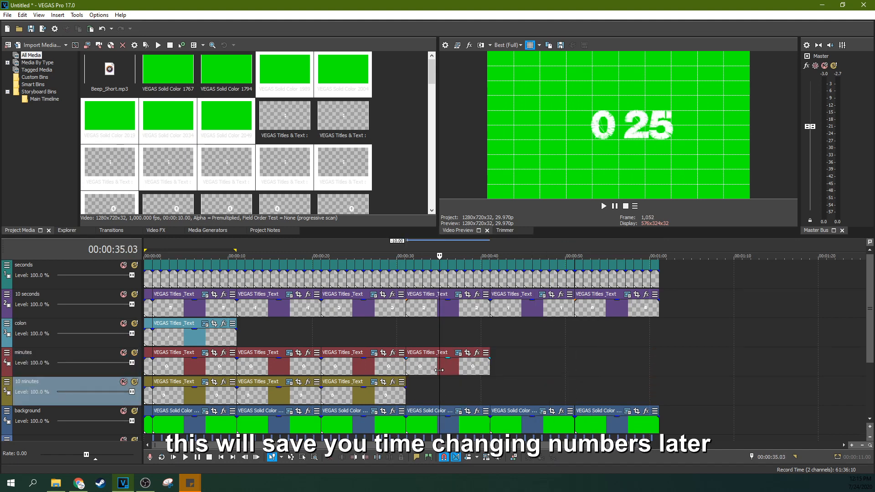
left_click(439, 370)
key("Delete")
- Delete the remaining pasted minutes and 10 minutes events between the 11- and 31-second marks
left_click(378, 368)
left_click(295, 363)
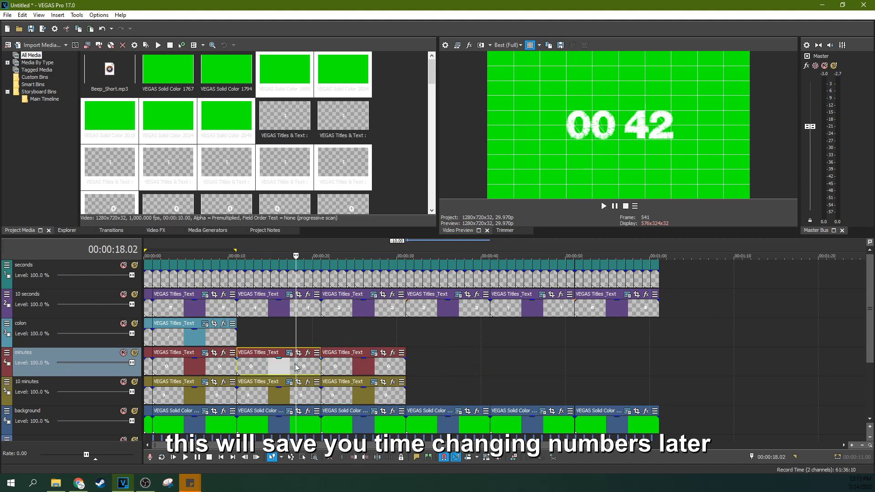
key("Delete")
left_click(347, 366)
key("Delete")
left_click(355, 394)
left_click(288, 395)
key("Delete")
left_click(338, 396)
key("Delete")
- Extend the 10 minutes event that starts at 1 second to the end of the last background event
left_click(212, 396)
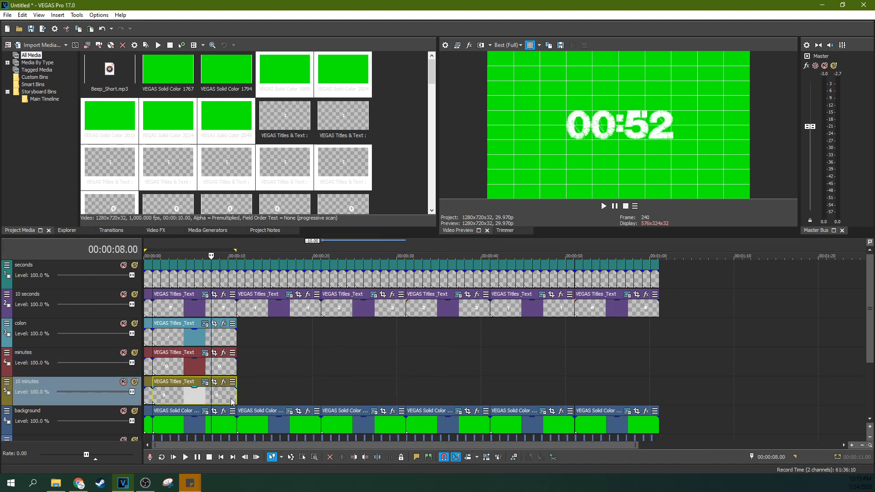
left_click_drag(237, 395, 662, 378)
scroll(279, 360, "down", 1)
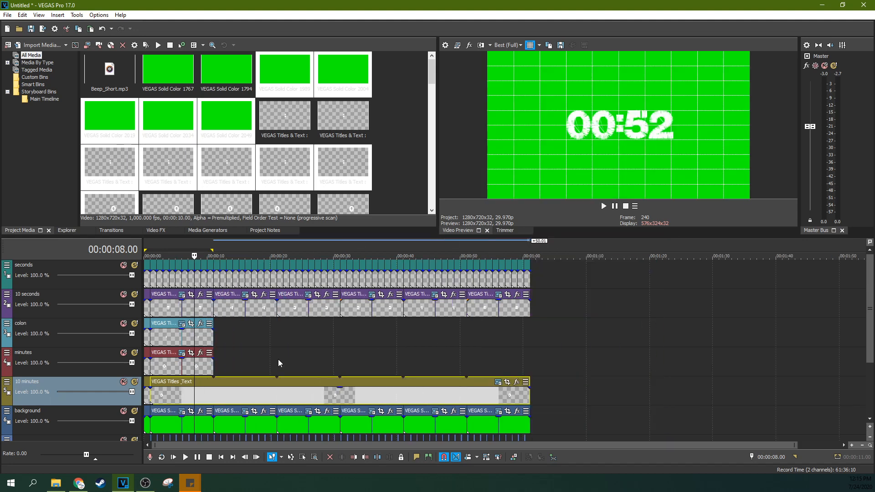
- Change the text of the first one-second event on the 10 minutes track to 1
left_click(159, 364)
scroll(159, 364, "up", 4)
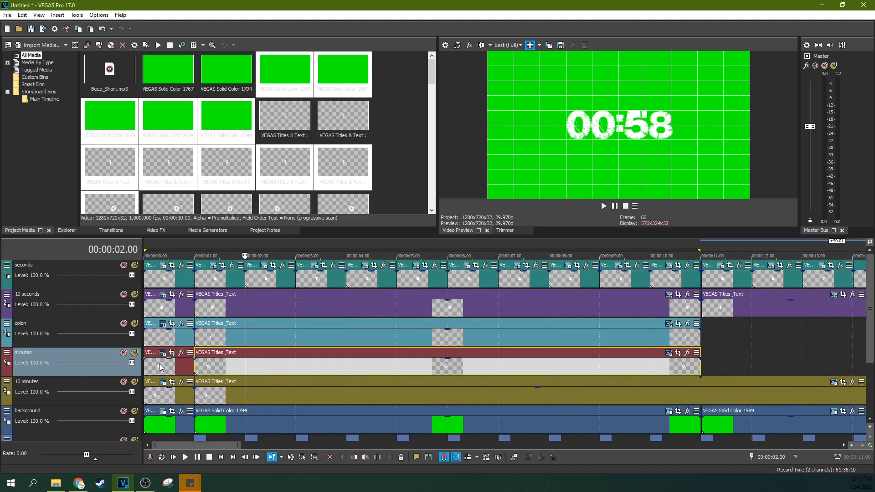
scroll(159, 364, "up", 1)
left_click(181, 396)
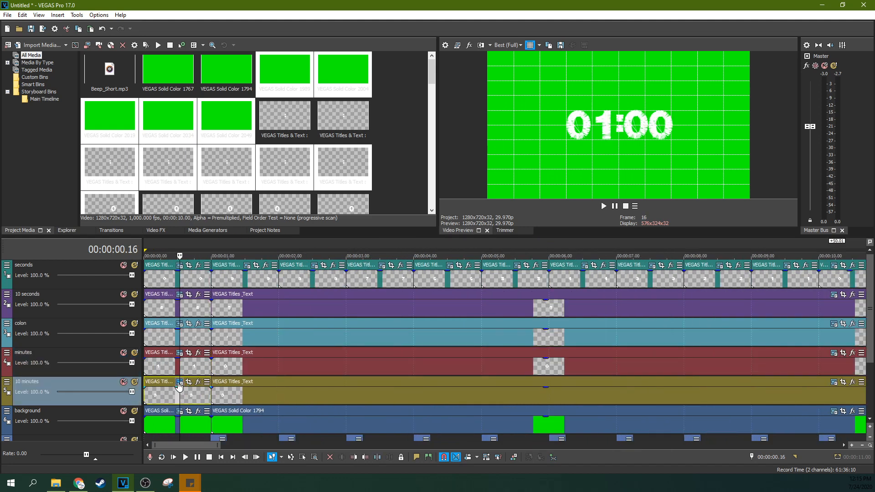
left_click(179, 383)
key("BackSpace")
type("1")
left_click(446, 93)
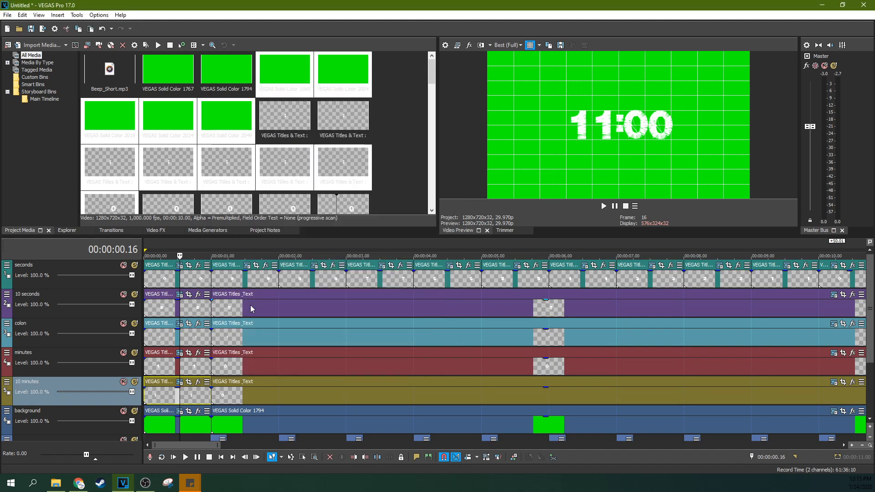
- Change the text of the first one-second event on the minutes track to 0
left_click(179, 353)
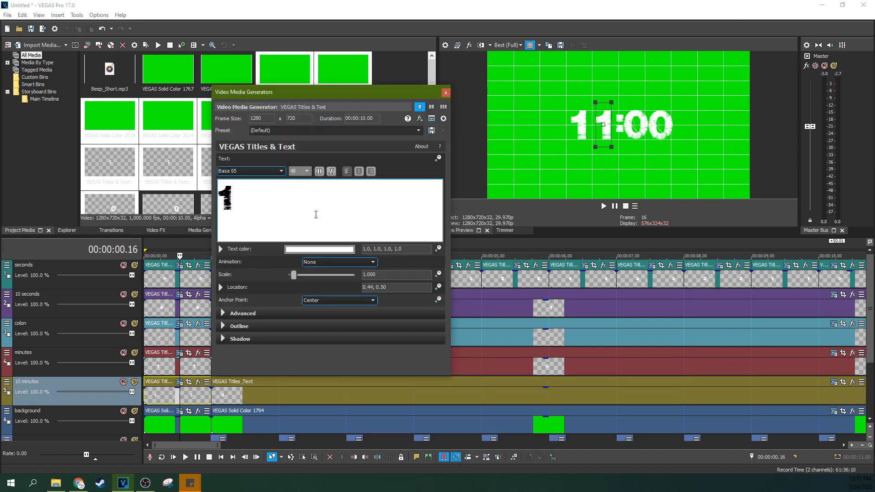
left_click(316, 214)
key("BackSpace")
type("0")
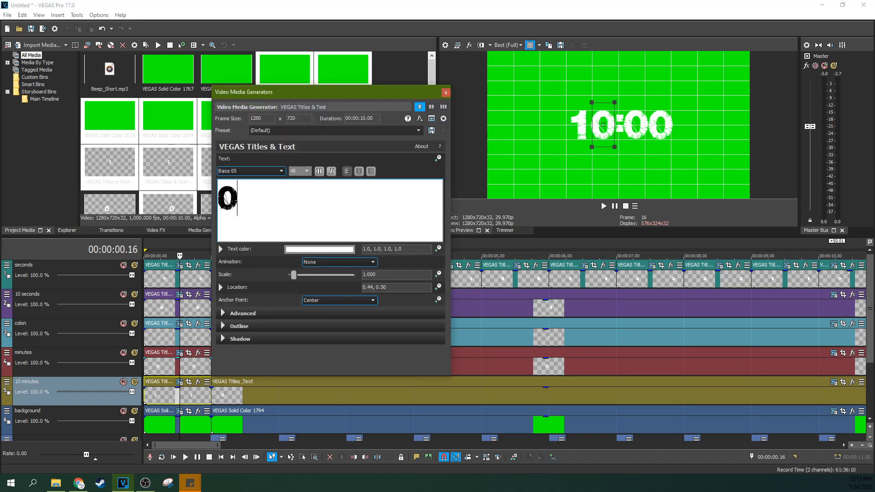
left_click(445, 92)
- Change the text of the minutes event that starts at 1 second to 9
left_click(348, 361)
scroll(461, 362, "down", 2)
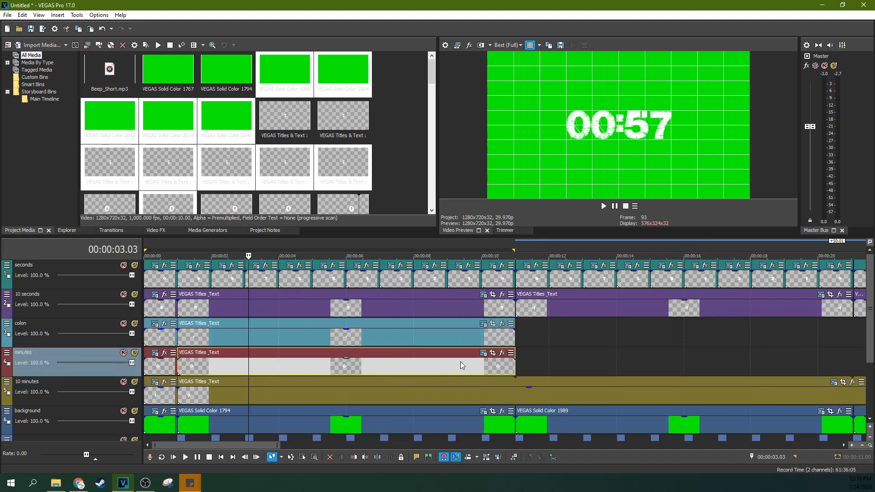
left_click(484, 353)
key("BackSpace")
type("9")
left_click(446, 93)
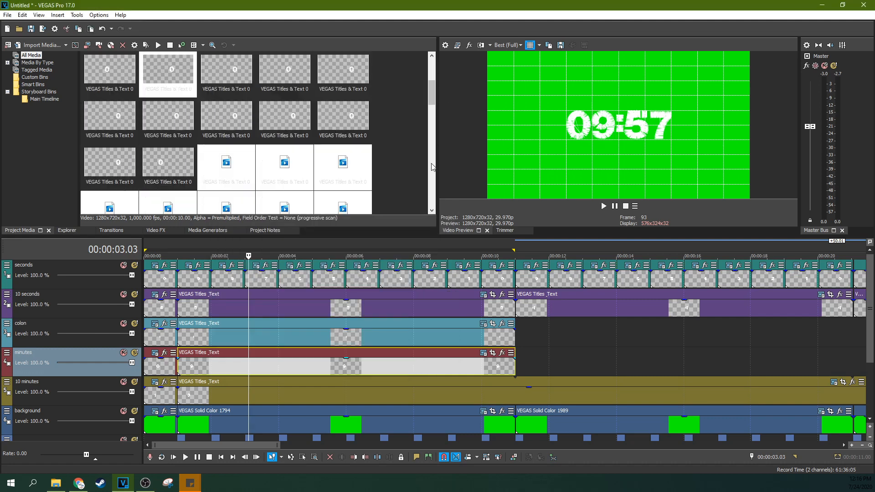
- Extend the minutes and colon events that start at 1 second to the end of the last background event
scroll(398, 366, "down", 2)
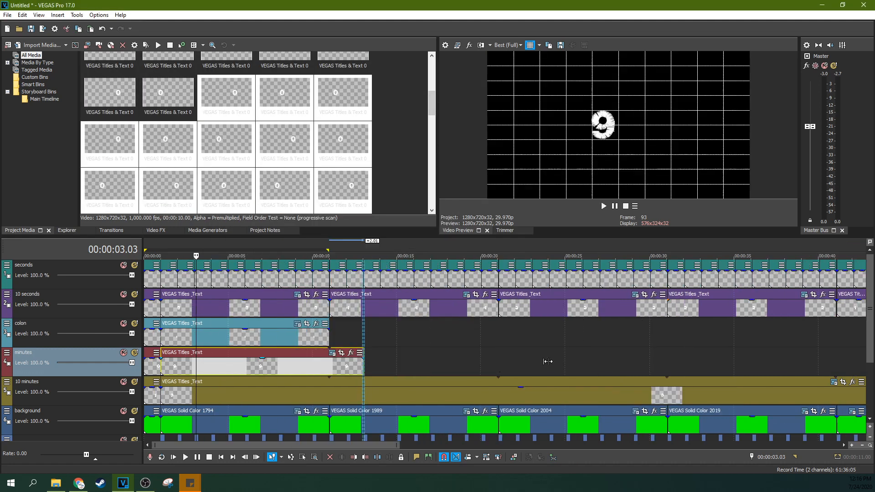
scroll(319, 373, "down", 4)
left_click_drag(294, 371, 529, 351)
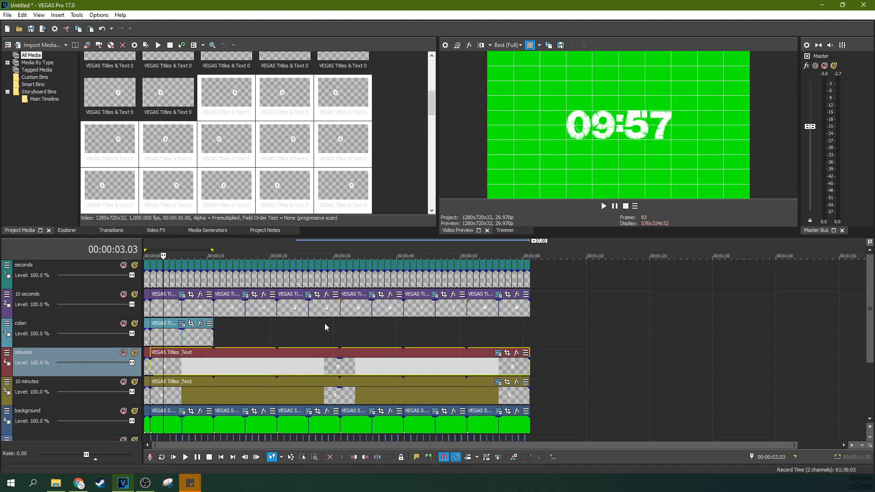
left_click(321, 337)
left_click(203, 338)
left_click_drag(210, 336, 528, 317)
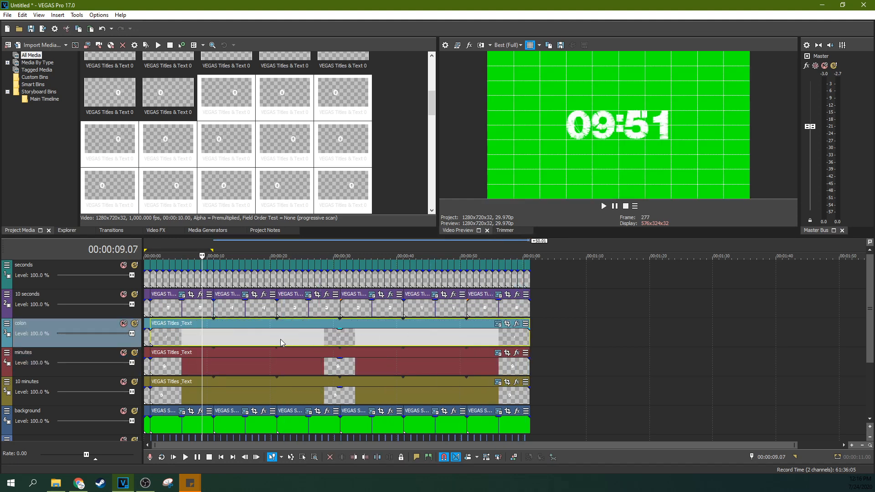
- Play the start of the countdown to check the digits and colon after the first second
left_click(163, 306)
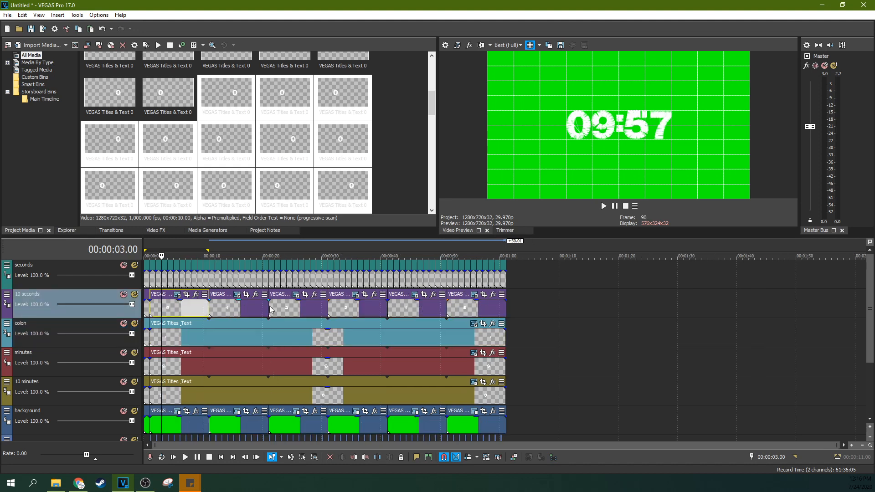
scroll(148, 336, "up", 1)
left_click(148, 336)
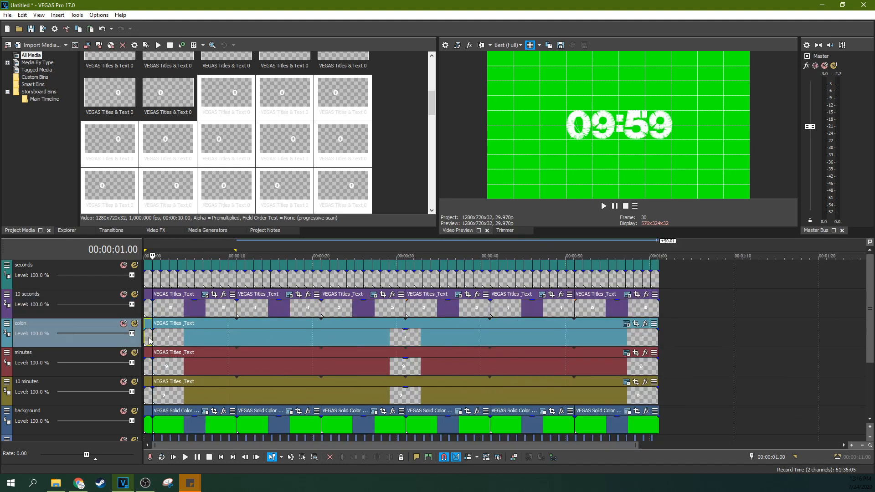
key("space")
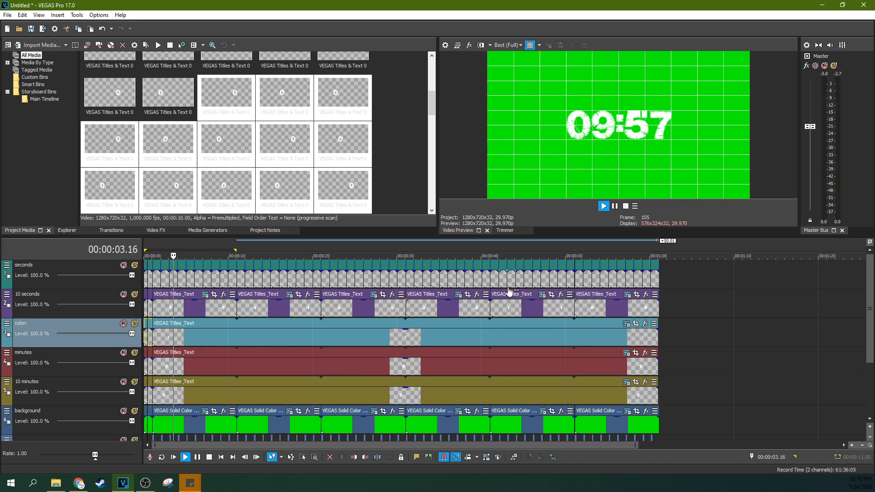
left_click(627, 340)
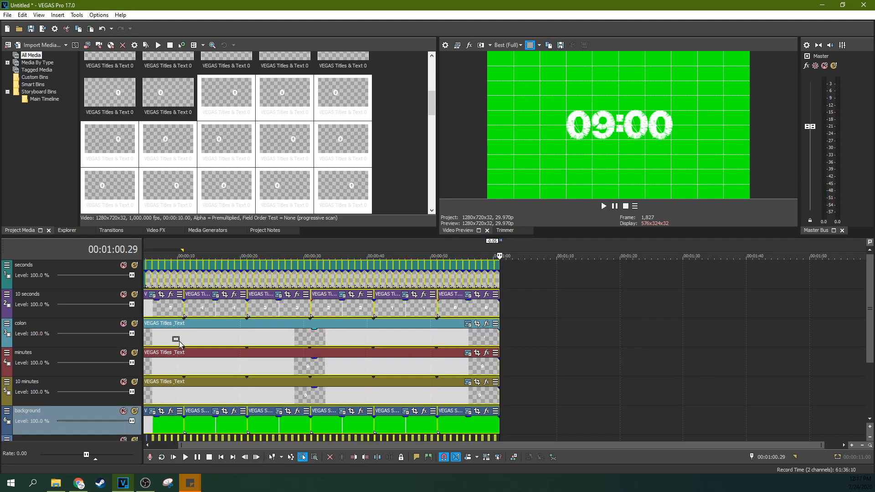
- Select and copy the events on all tracks from the 1-second mark to the end, leaving out the first-second events
key("ctrl+a")
left_click_drag(548, 436, 155, 281)
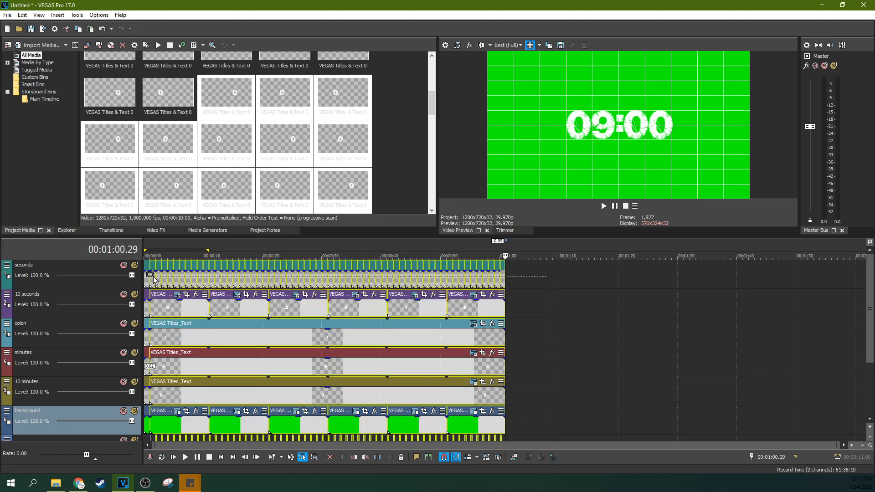
key("grave")
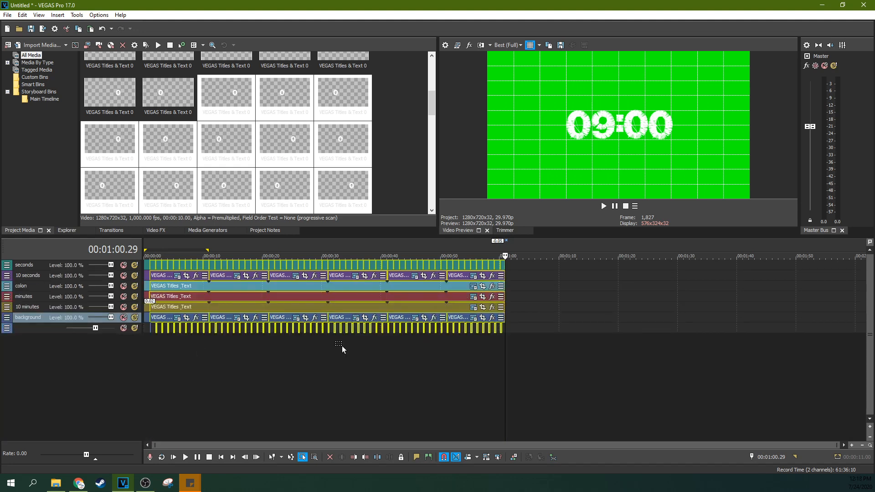
key("grave")
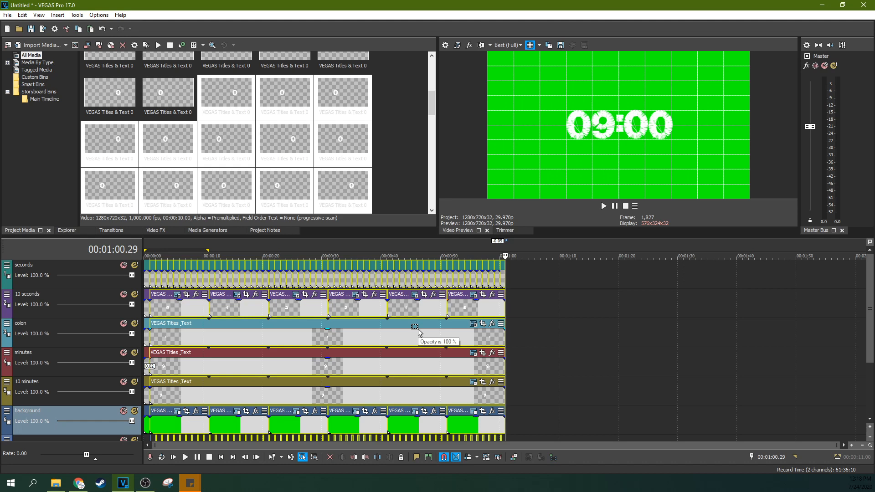
- Paste the copied one-minute block 9 times end to end at 00:01:01.00 with the seconds track active
left_click(506, 274)
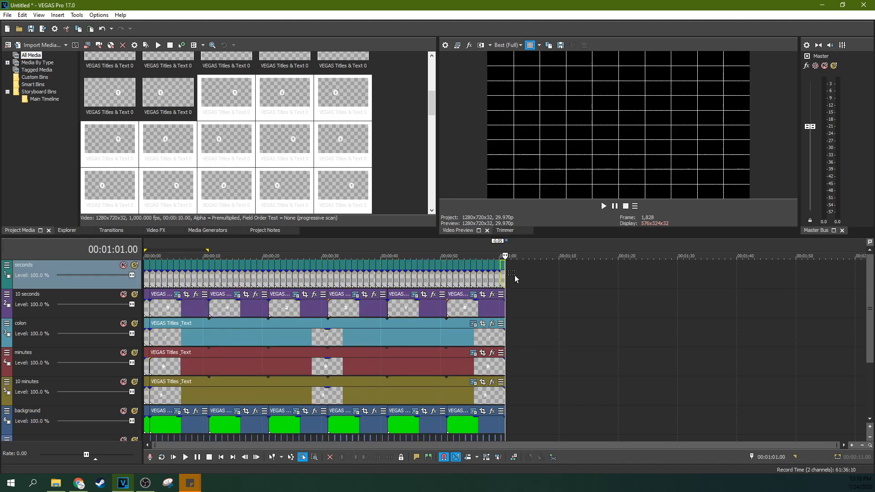
scroll(512, 279, "up", 8)
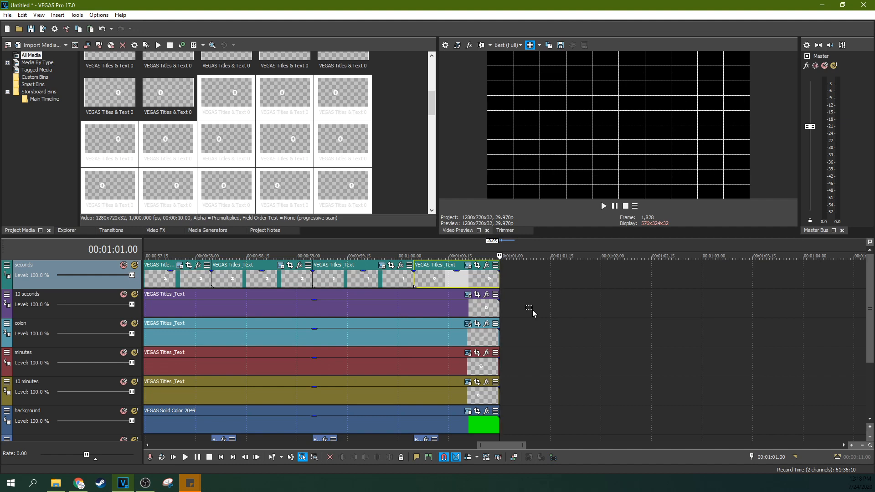
key("ctrl+v")
left_click(500, 201)
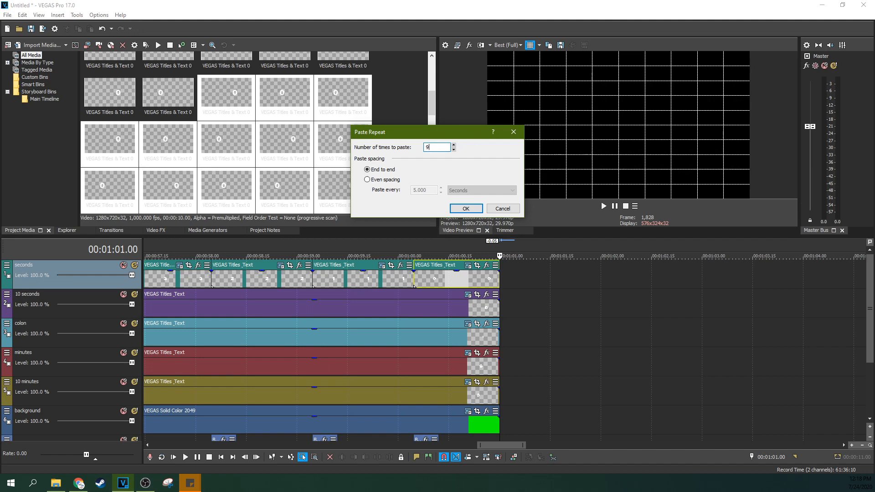
left_click(464, 208)
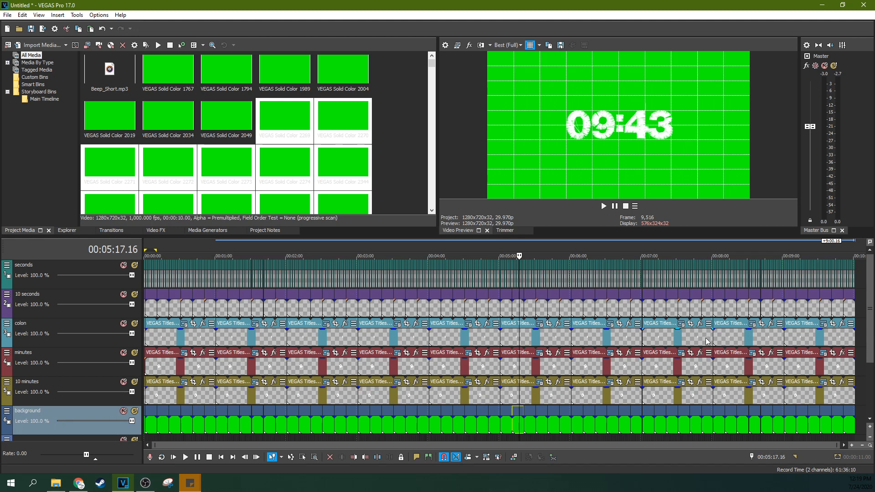
- Play the timeline in the ninth minute block and in the first one to check the displayed digits
left_click(729, 339)
key("space")
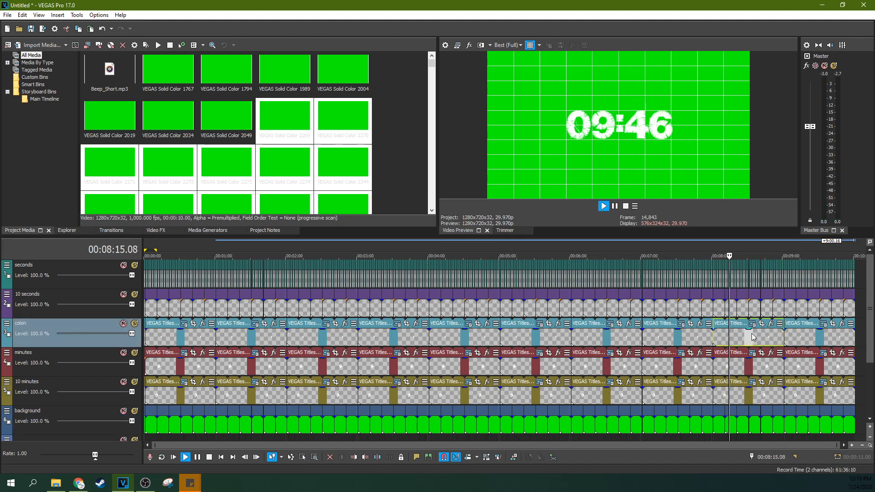
left_click(194, 341)
left_click(159, 366)
key("space")
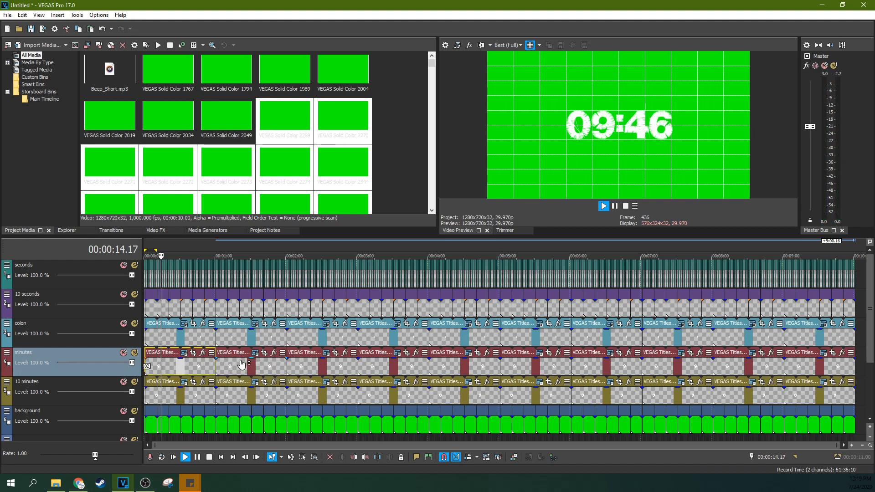
key("space")
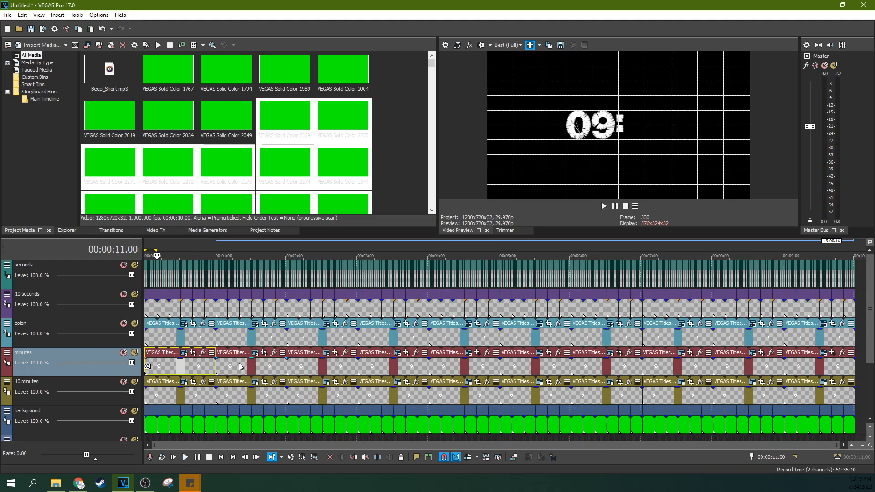
scroll(240, 366, "up", 3)
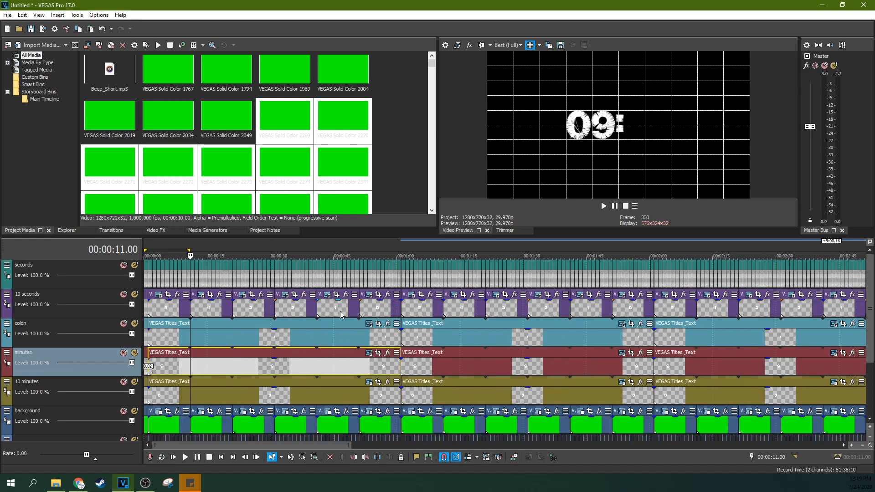
left_click(341, 315)
key("space")
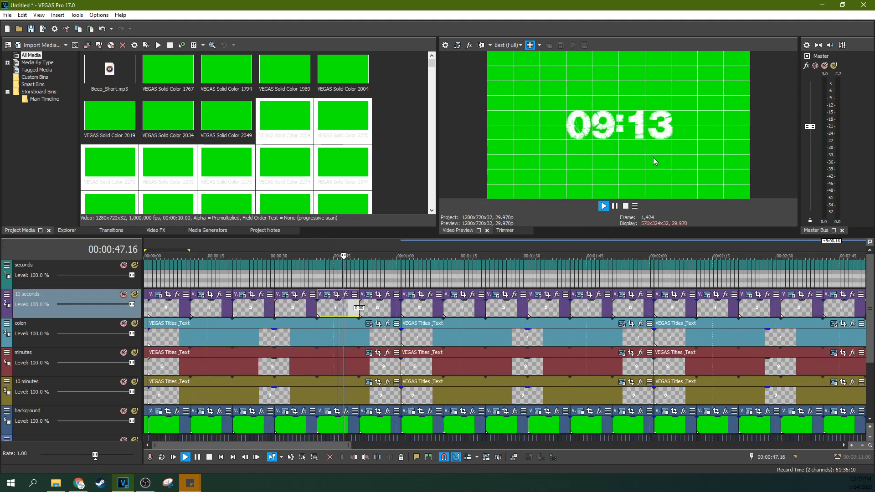
key("space")
scroll(184, 350, "down", 1)
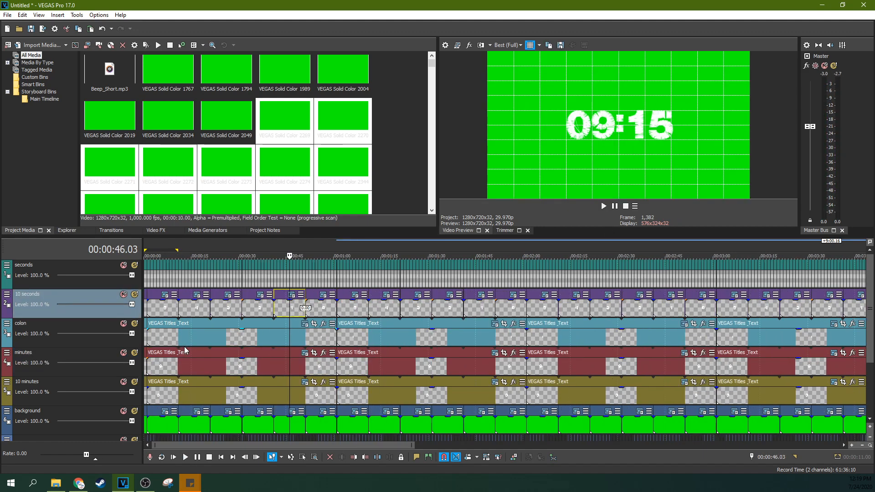
scroll(184, 350, "down", 2)
left_click(209, 335)
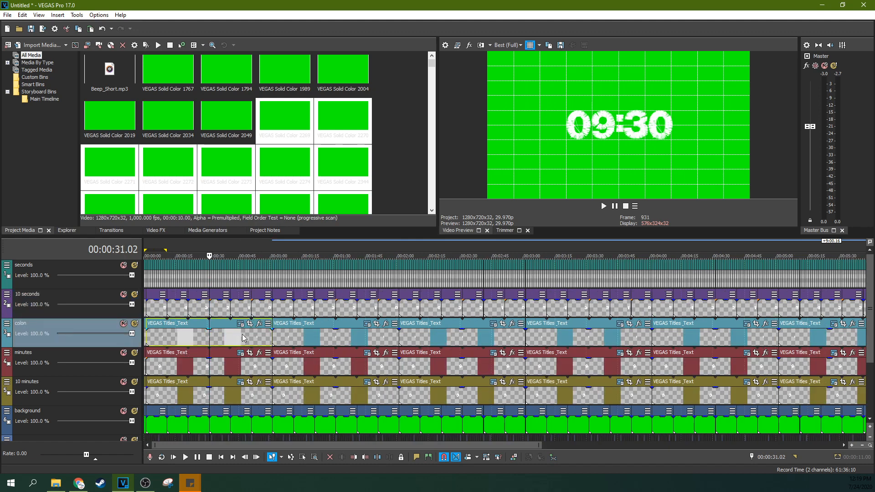
left_click(332, 335)
left_click(367, 324)
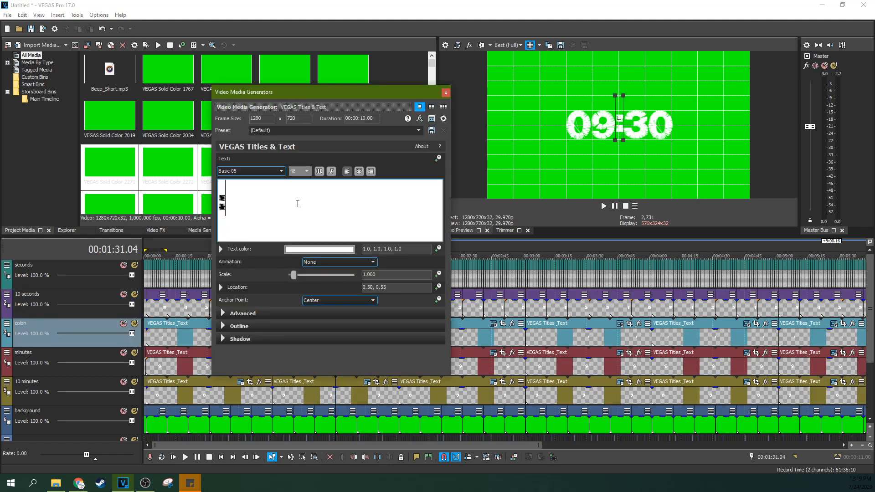
left_click(446, 93)
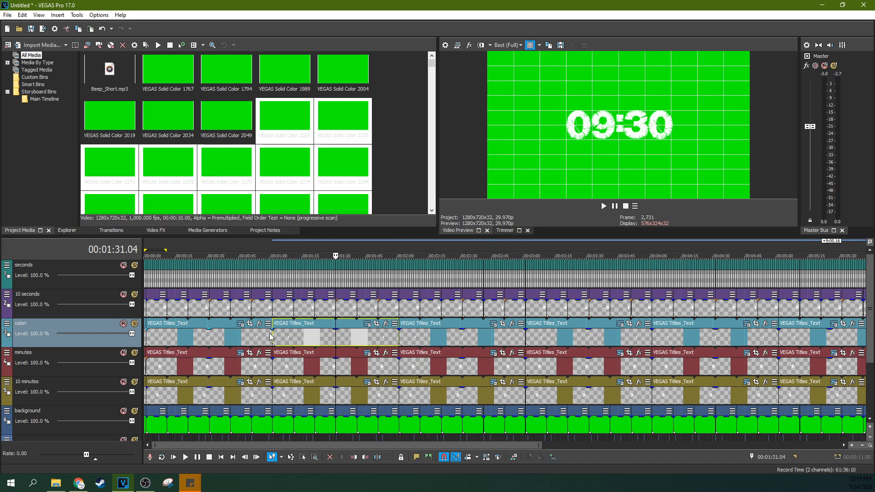
- Change the text of the minutes event in the second one-minute block to 8
left_click(253, 371)
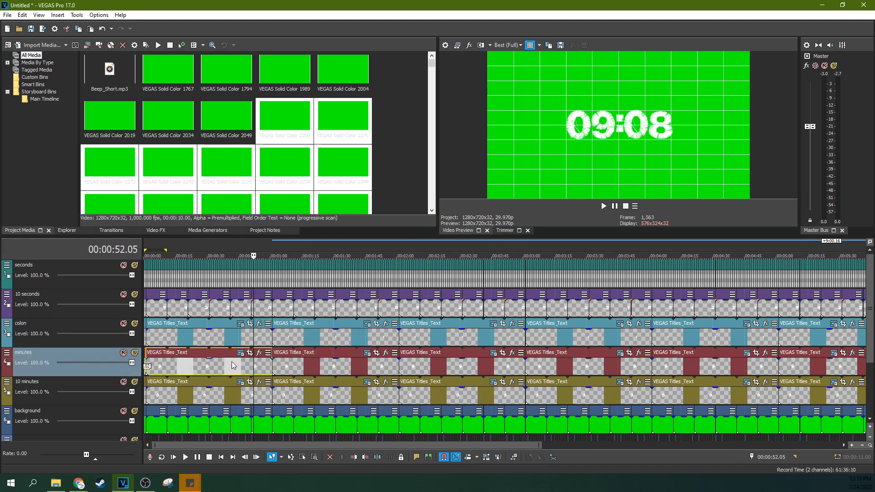
left_click(335, 366)
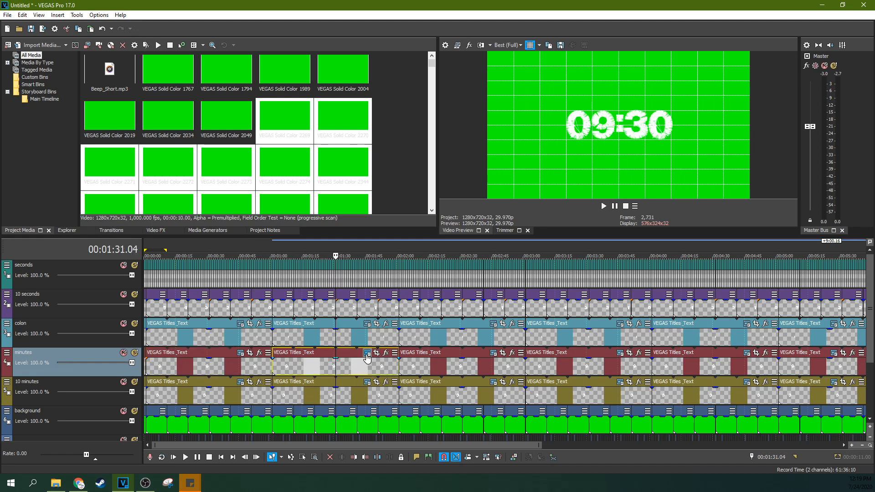
left_click(367, 358)
key("BackSpace")
type("8")
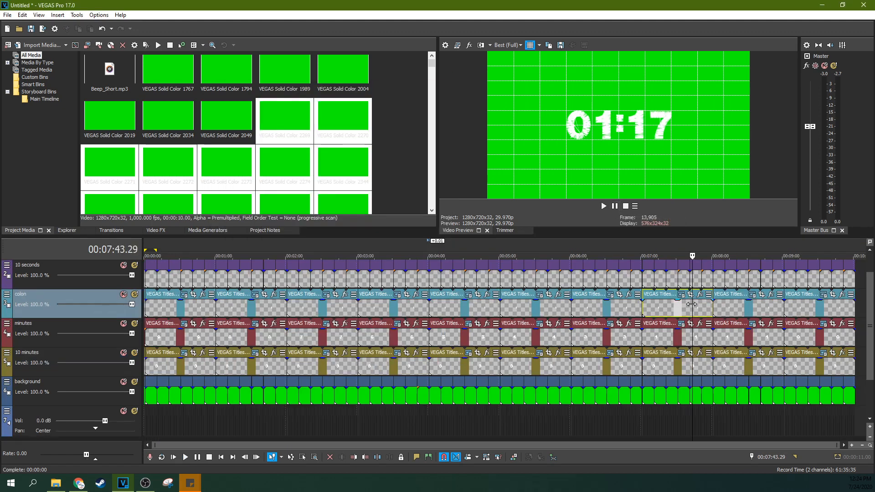
- Examine the event edges across the tracks where the minute blocks meet at 00:04:01.05
left_click(428, 310)
scroll(428, 309, "up", 5)
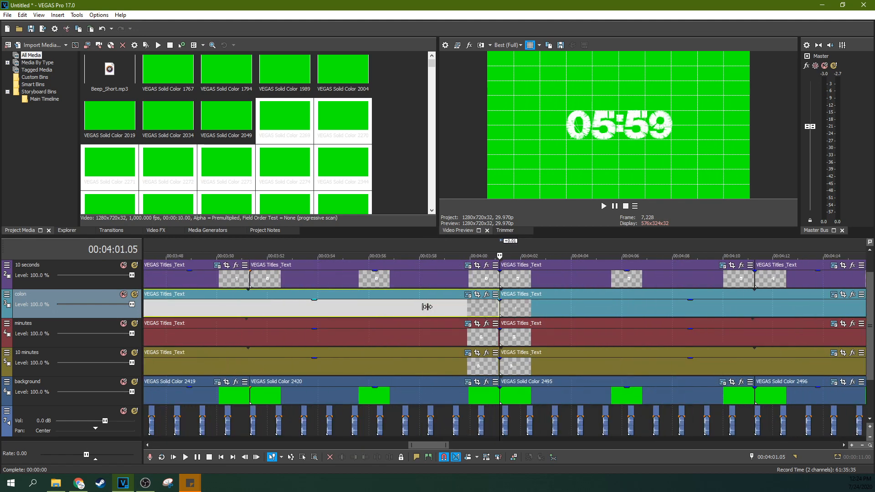
scroll(428, 307, "up", 5)
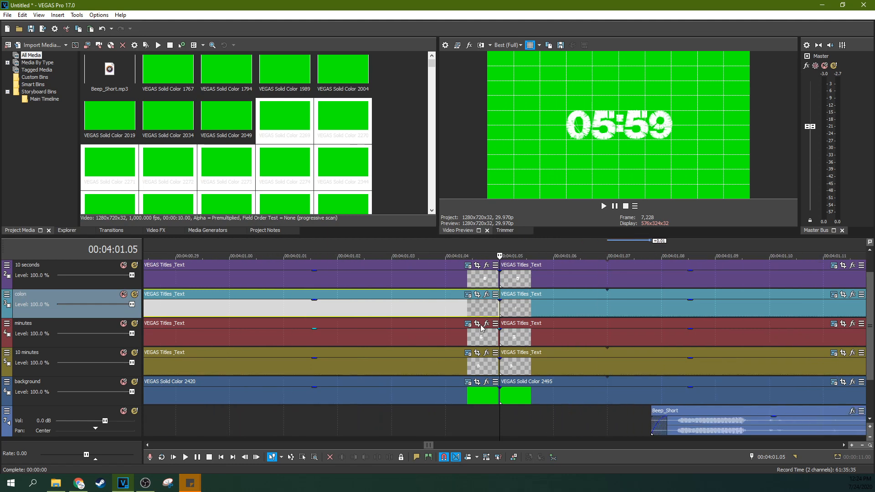
scroll(538, 332, "down", 5)
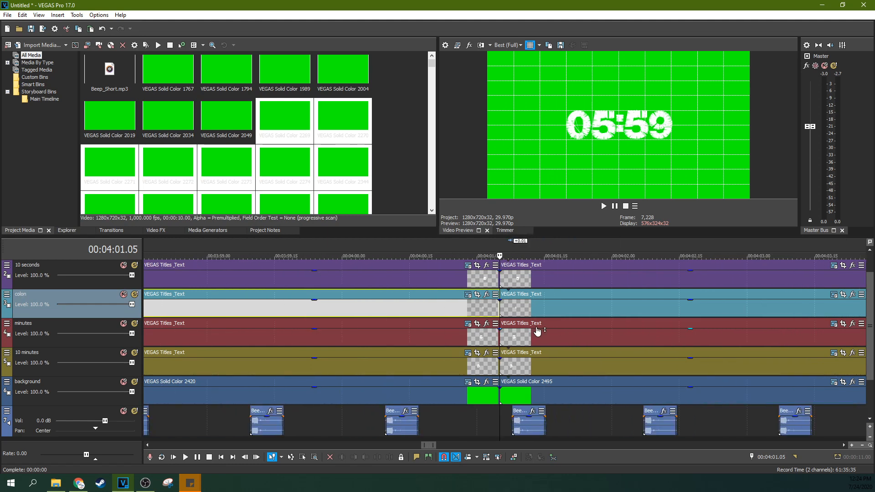
scroll(537, 331, "down", 8)
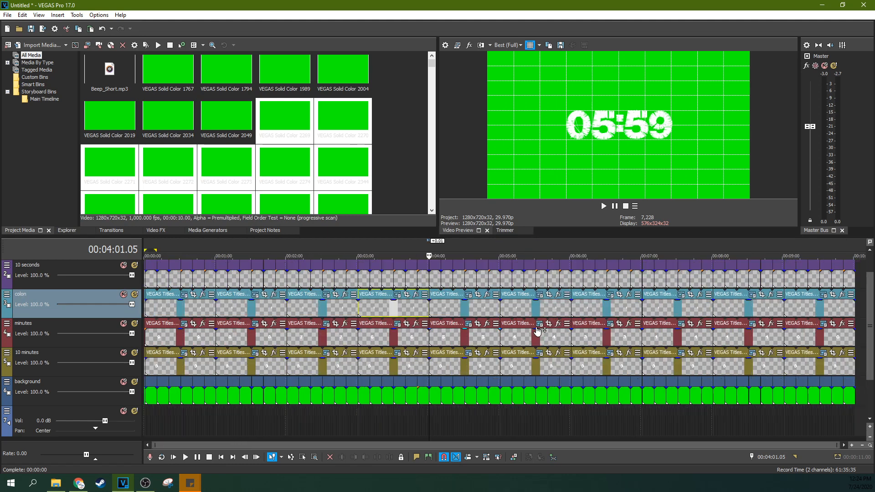